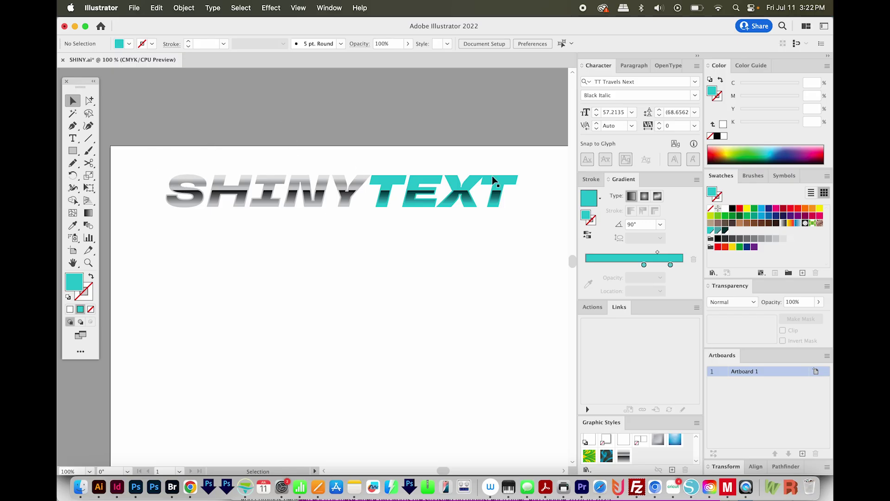
Type 'SHINY' in the same heavy italic type below the shiny row.
{"action": "left_click_drag", "start_coordinate": [208, 274], "coordinate": [219, 273]}
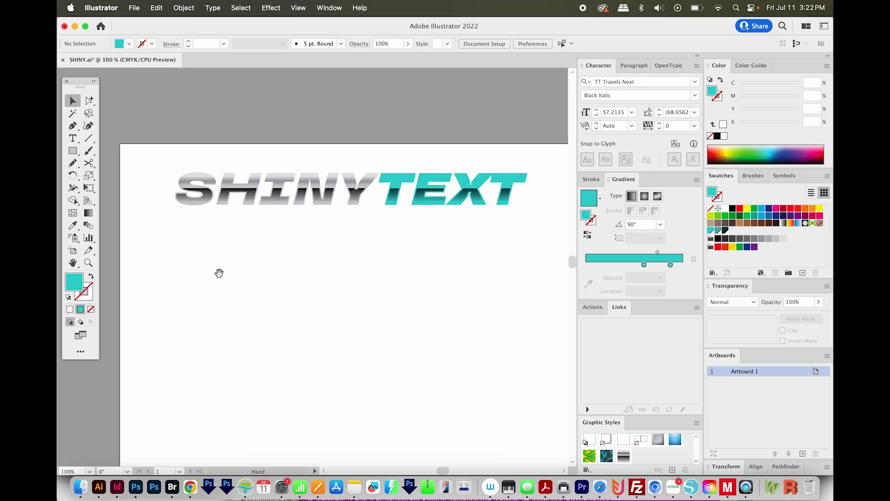
{"action": "key", "text": "t"}
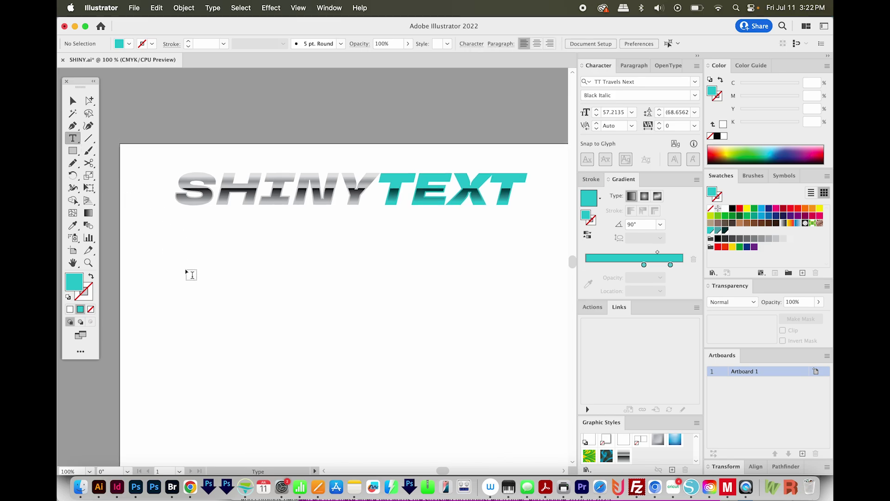
{"action": "left_click", "coordinate": [187, 267]}
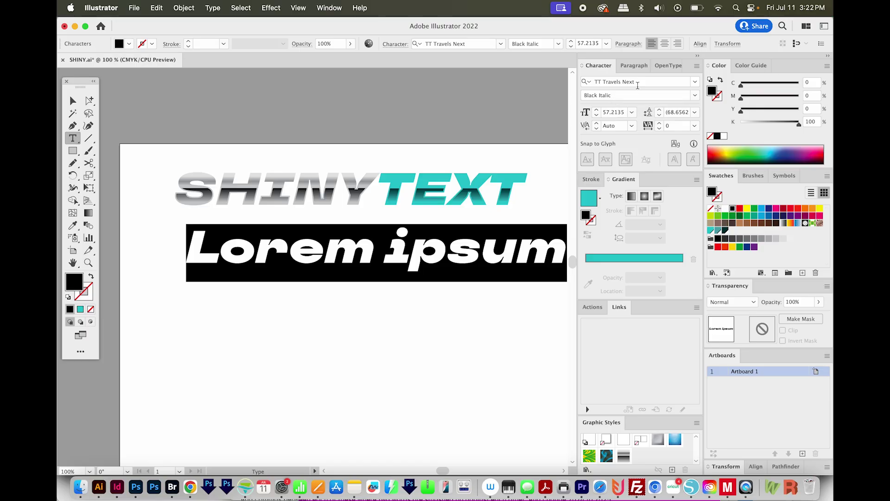
{"action": "type", "text": "SHINE"}
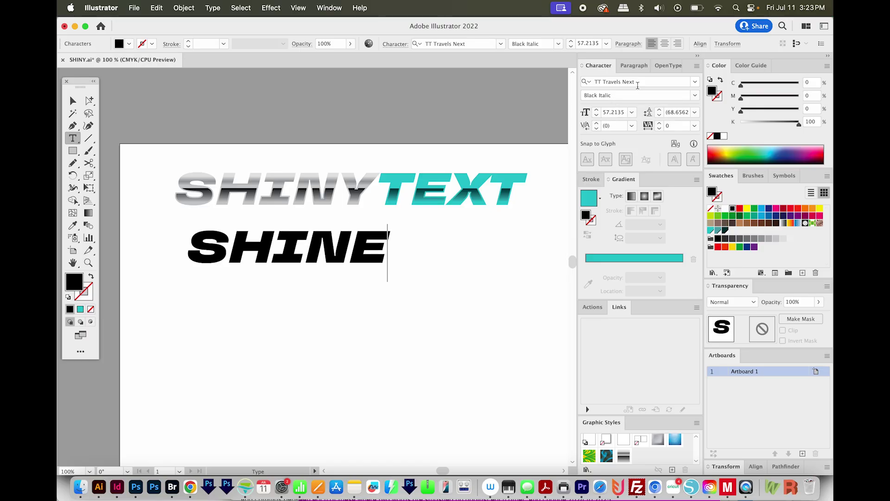
{"action": "key", "text": "BackSpace"}
{"action": "type", "text": "Y"}
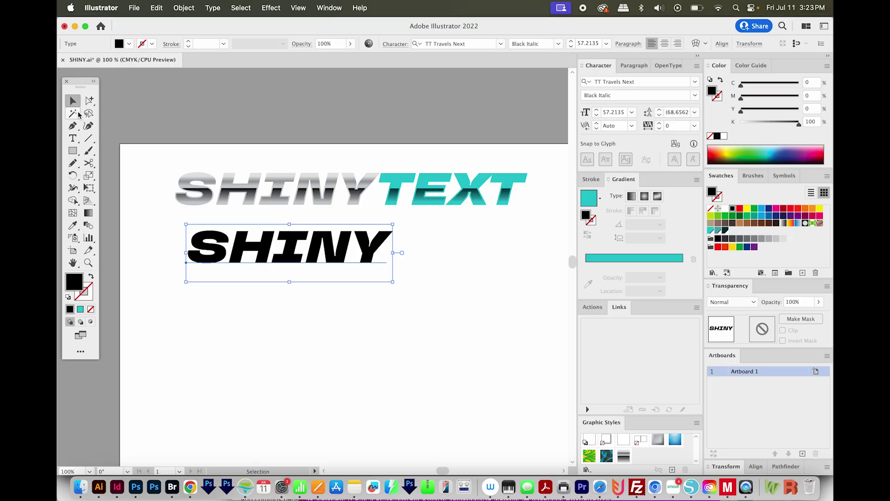
{"action": "left_click", "coordinate": [72, 101]}
Duplicate the black SHINY to its right and change the copy's text to 'TEXT'.
{"action": "left_click_drag", "start_coordinate": [219, 256], "coordinate": [400, 261]}
{"action": "key", "text": "t"}
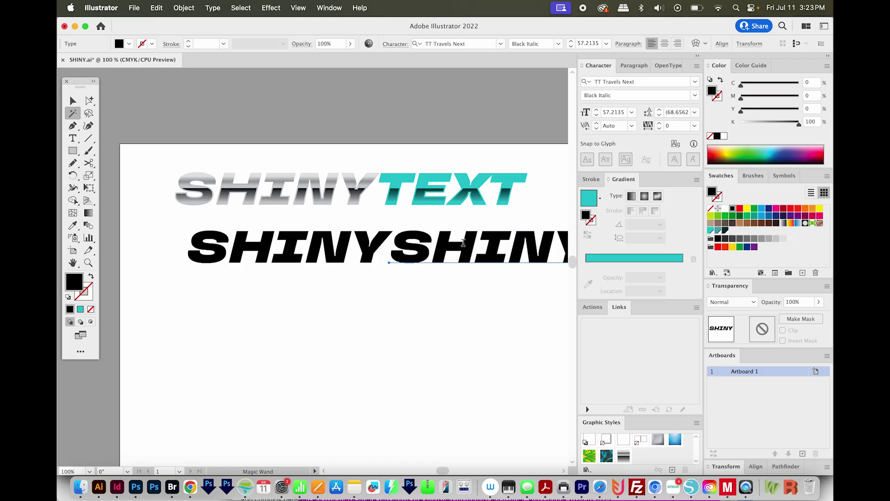
{"action": "double_click", "coordinate": [496, 242]}
{"action": "type", "text": "TEXT"}
{"action": "key", "text": "Escape"}
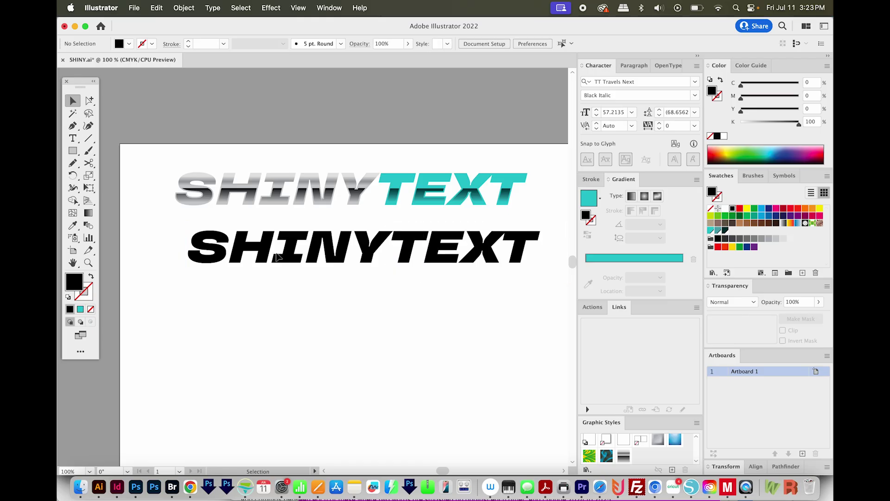
{"action": "left_click", "coordinate": [277, 257]}
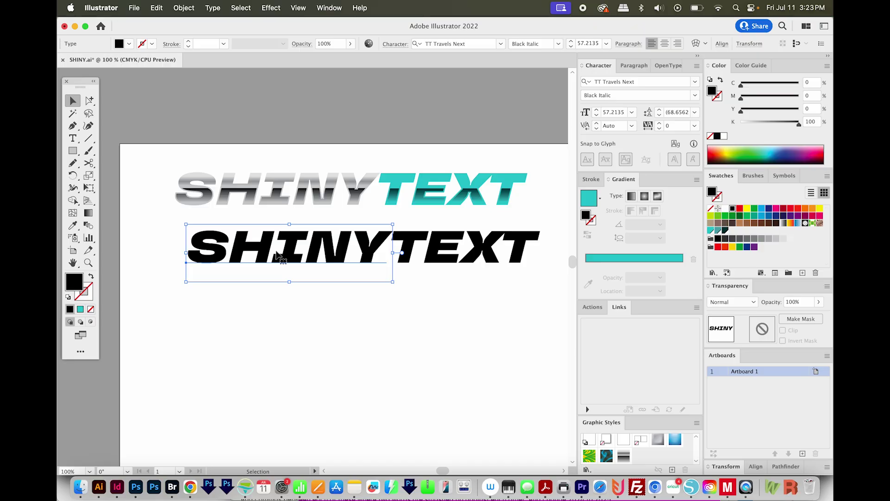
Delete the character-level fill of the lower SHINY using the Appearance panel.
{"action": "left_click", "coordinate": [328, 8]}
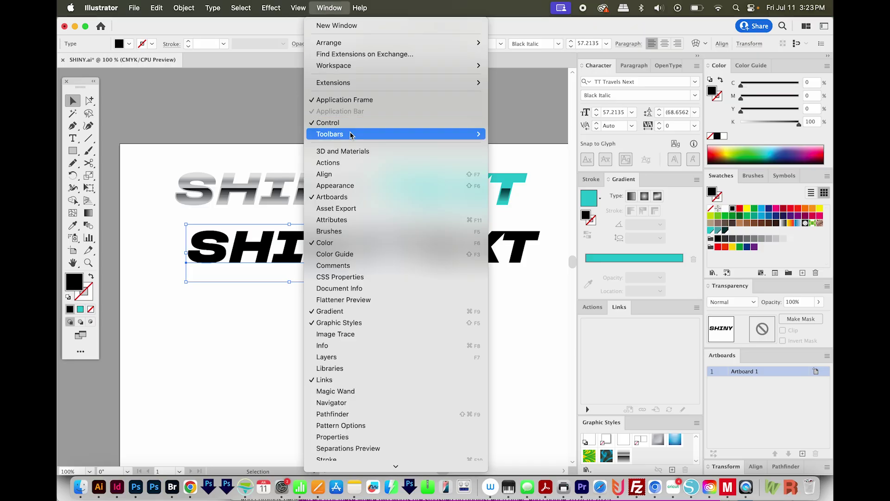
{"action": "left_click", "coordinate": [335, 186]}
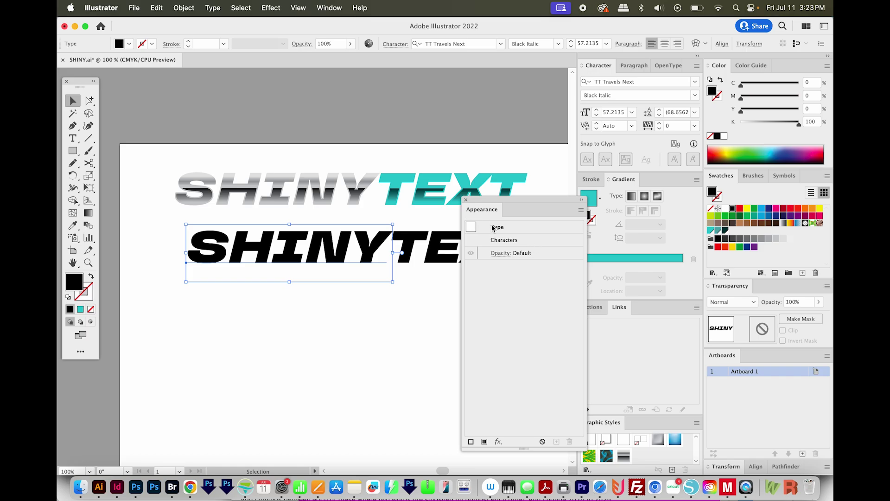
{"action": "double_click", "coordinate": [528, 240]}
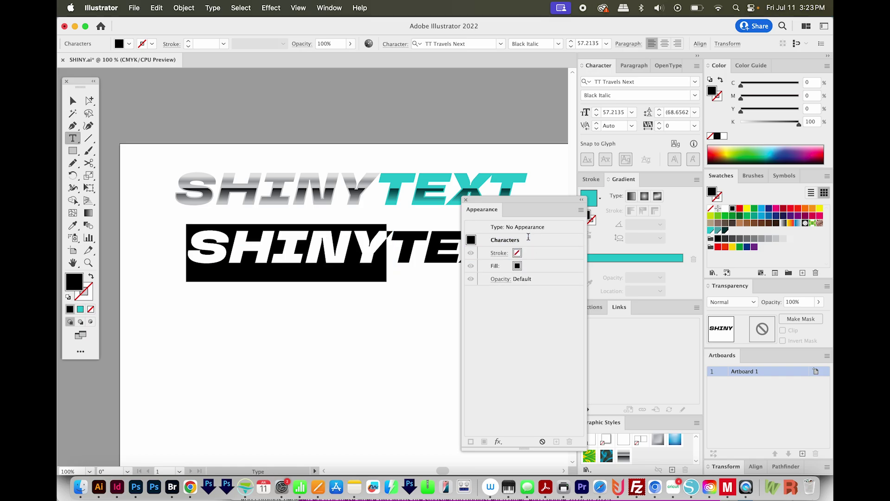
{"action": "left_click", "coordinate": [530, 268]}
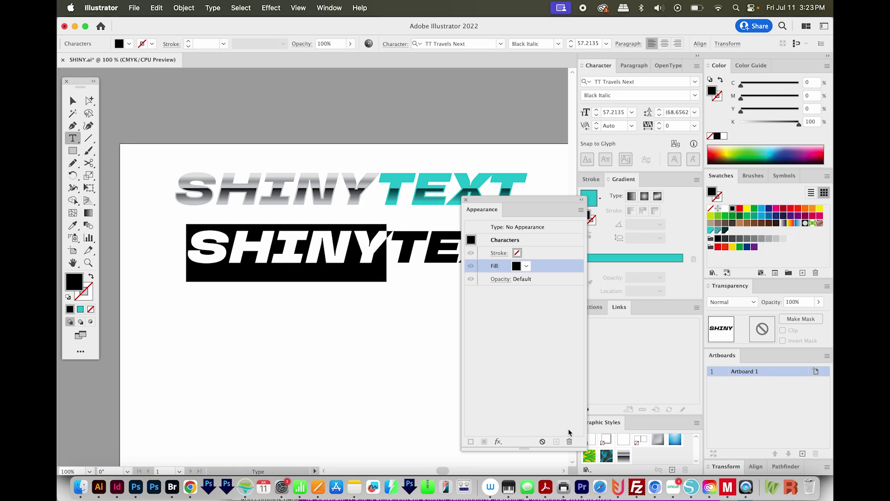
{"action": "left_click", "coordinate": [570, 441]}
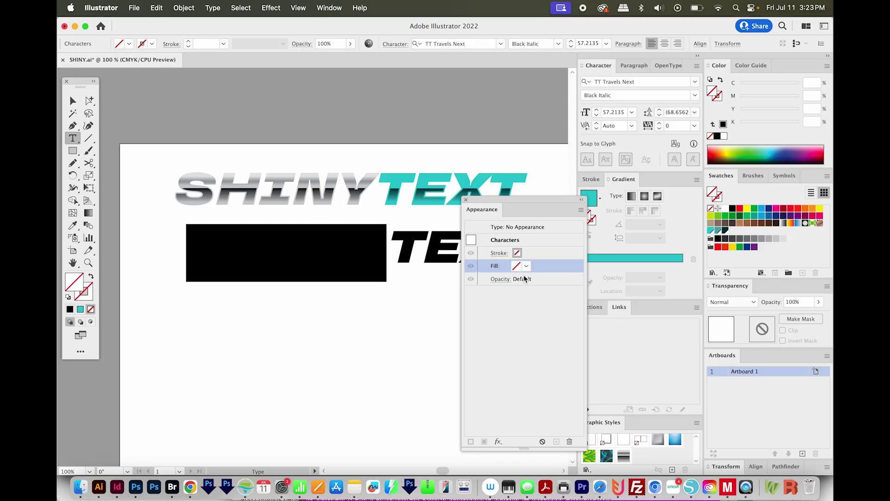
{"action": "key", "text": "Escape"}
Add a new fill to the whole lower SHINY text object.
{"action": "left_click", "coordinate": [581, 211]}
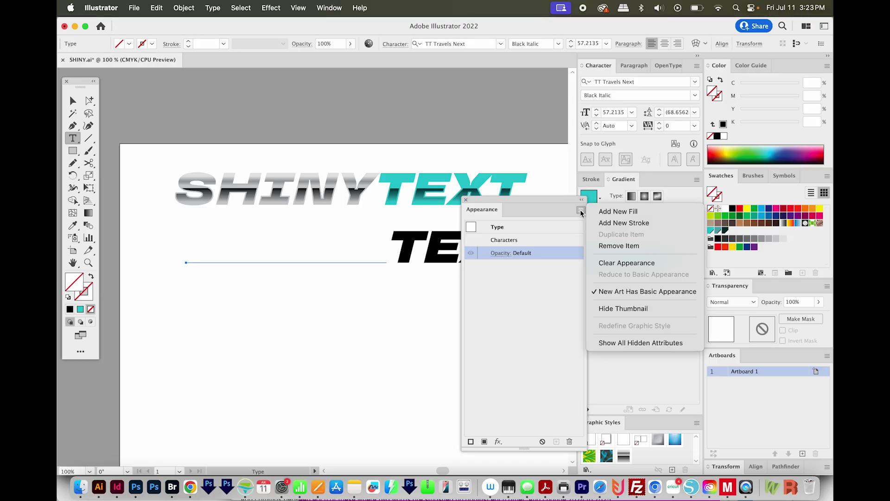
{"action": "left_click", "coordinate": [604, 212]}
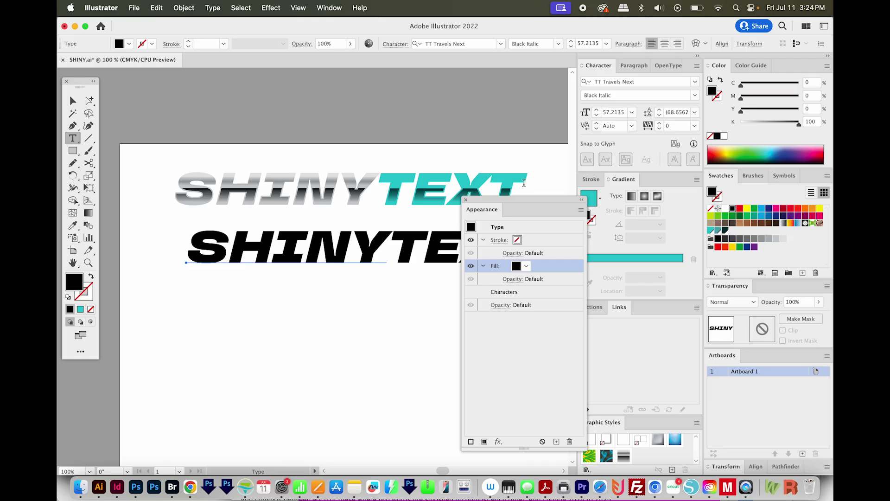
{"action": "left_click_drag", "start_coordinate": [524, 200], "coordinate": [524, 177]}
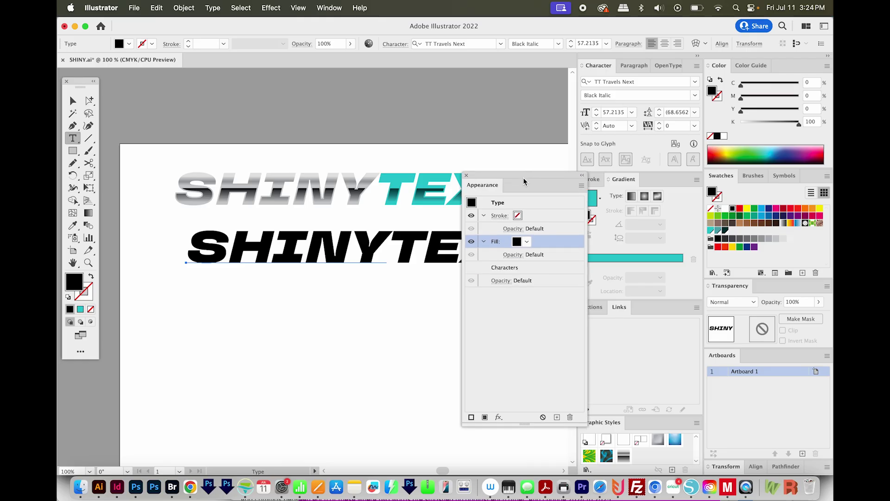
{"action": "mouse_move", "coordinate": [524, 179]}
{"action": "left_mouse_down"}
{"action": "mouse_move", "coordinate": [504, 175]}
{"action": "mouse_move", "coordinate": [506, 186]}
{"action": "left_mouse_up"}
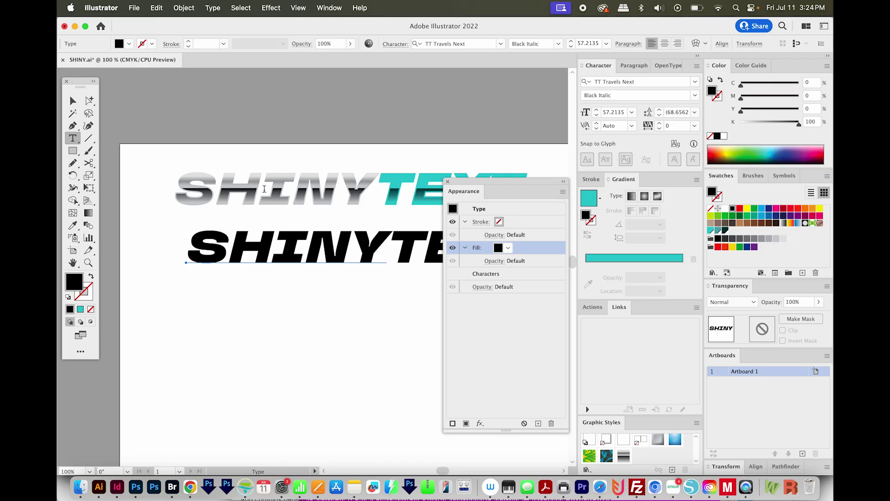
Fill the lower SHINY with the White, Black gradient at 90° and reverse its direction.
{"action": "left_click", "coordinate": [88, 214]}
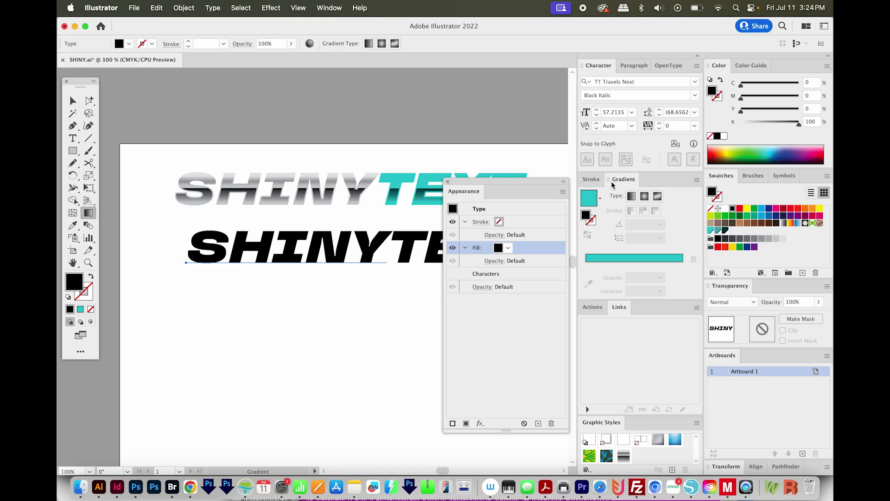
{"action": "left_click", "coordinate": [636, 259]}
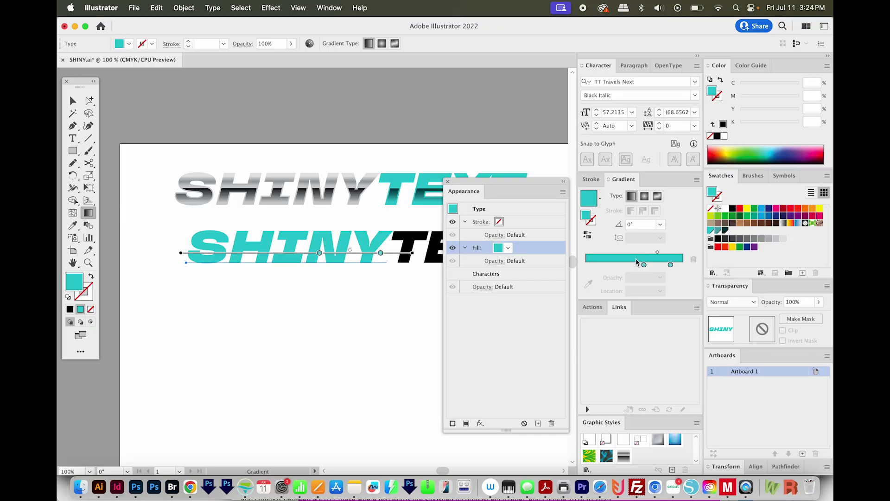
{"action": "left_click", "coordinate": [636, 258]}
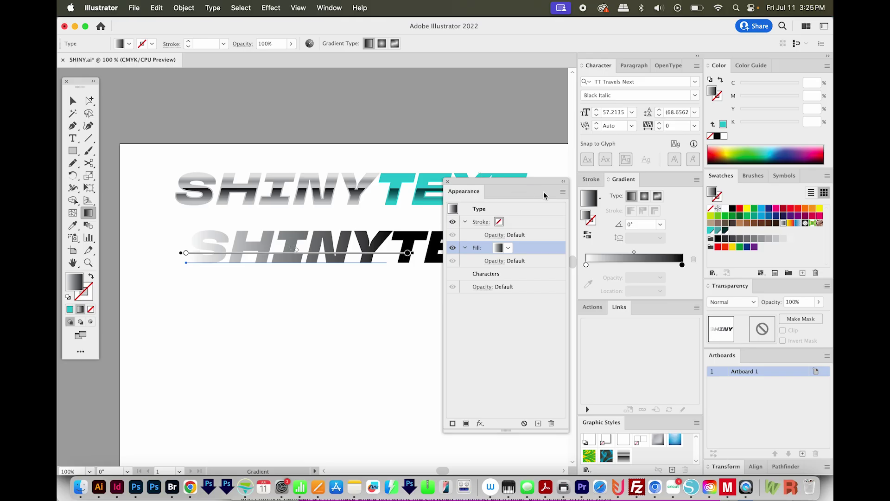
{"action": "left_click", "coordinate": [599, 199]}
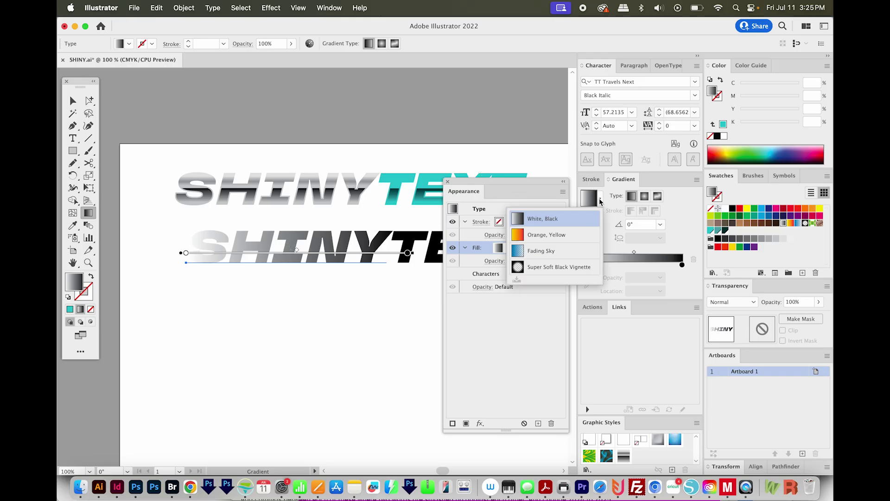
{"action": "left_click", "coordinate": [543, 222]}
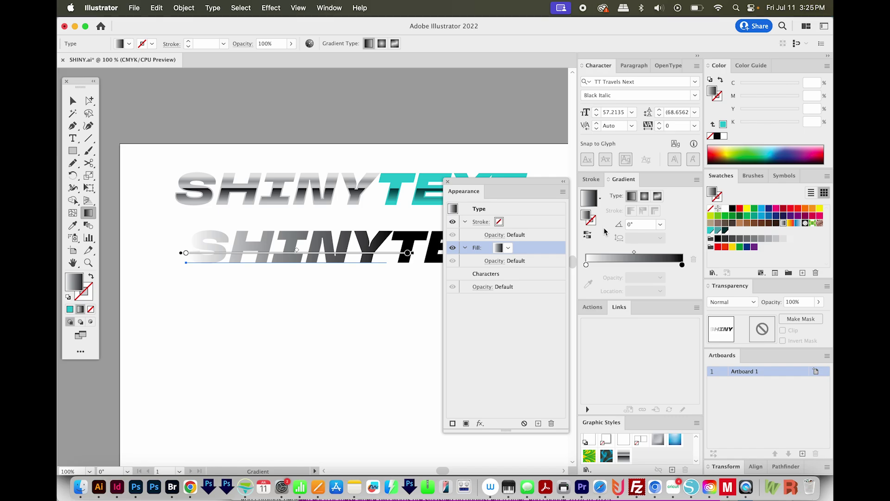
{"action": "left_click", "coordinate": [634, 225]}
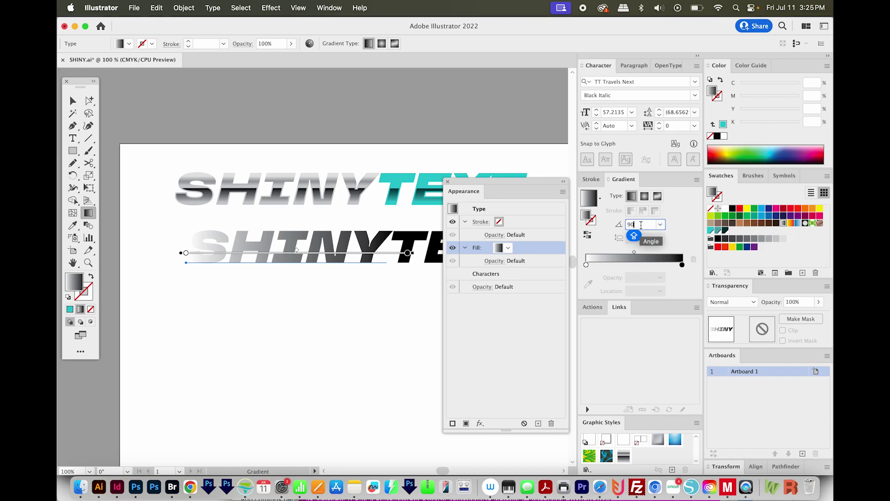
{"action": "type", "text": "90"}
{"action": "key", "text": "Return"}
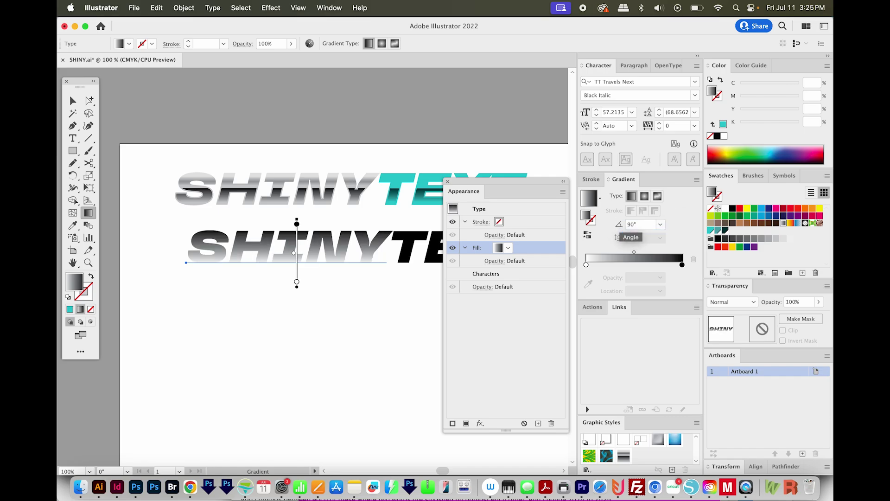
{"action": "left_click", "coordinate": [588, 238]}
Set the left stop to 20% black and add a 40% black middle stop.
{"action": "left_click", "coordinate": [587, 264]}
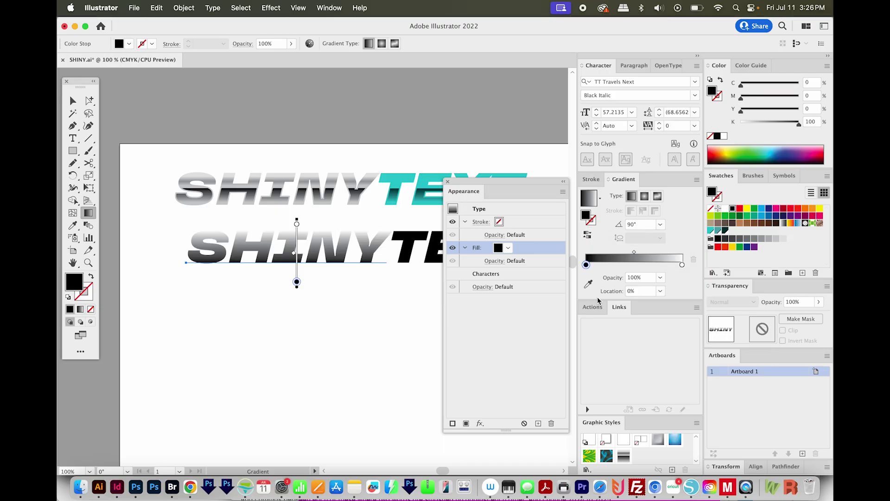
{"action": "double_click", "coordinate": [586, 265]}
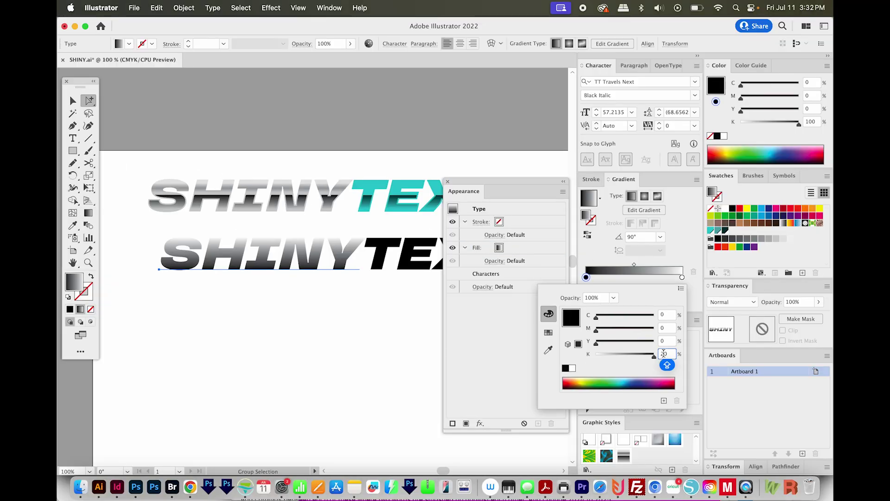
{"action": "key", "text": "Return"}
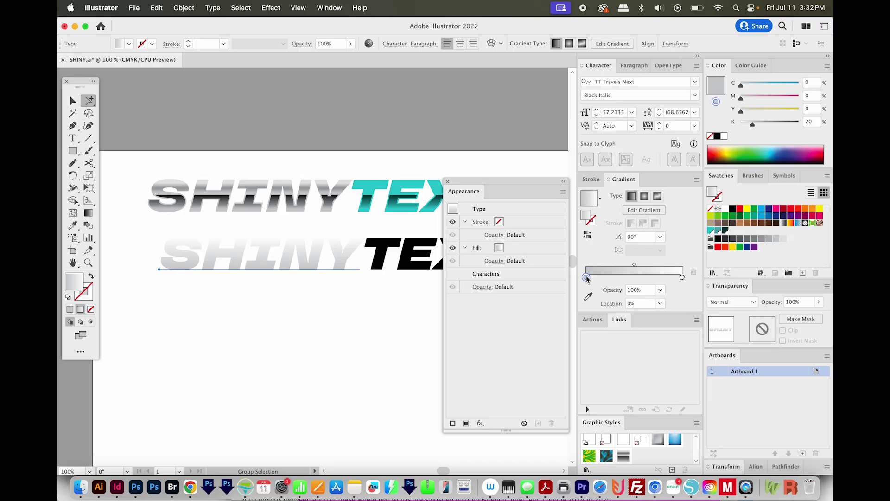
{"action": "left_click_drag", "start_coordinate": [587, 278], "coordinate": [664, 279], "text": "alt"}
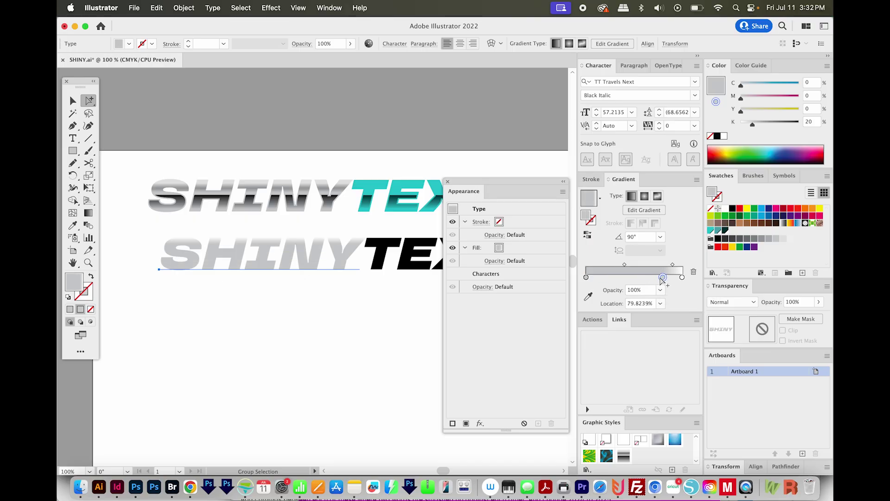
{"action": "double_click", "coordinate": [663, 279]}
{"action": "type", "text": "40"}
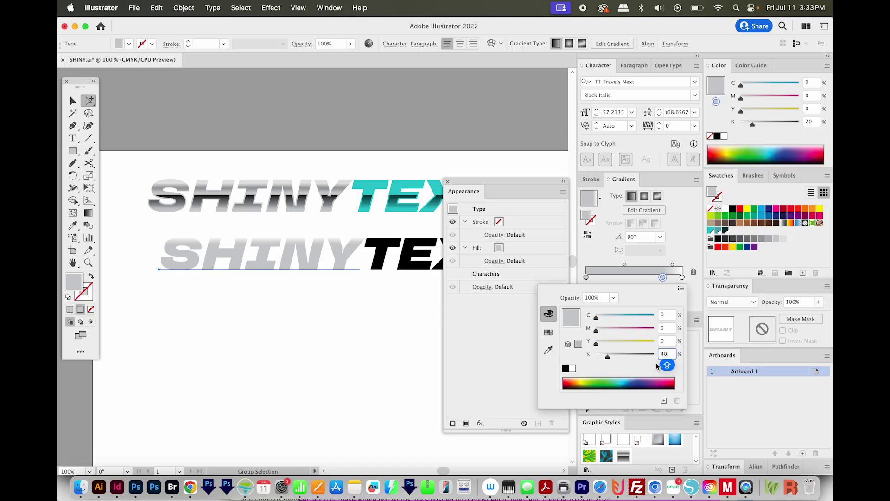
{"action": "key", "text": "Return"}
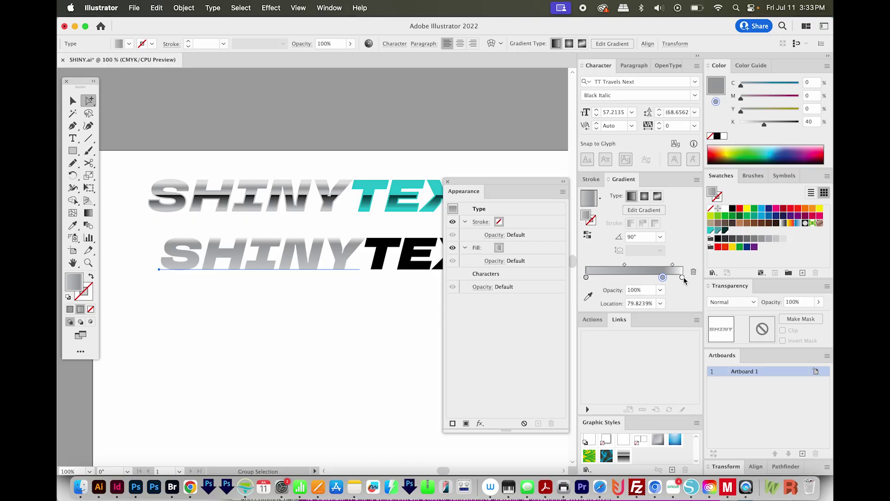
Set the right stop to 20% black and slide the stops to about 57% and 92%.
{"action": "double_click", "coordinate": [682, 277]}
{"action": "double_click", "coordinate": [668, 355]}
{"action": "type", "text": "20"}
{"action": "key", "text": "Return"}
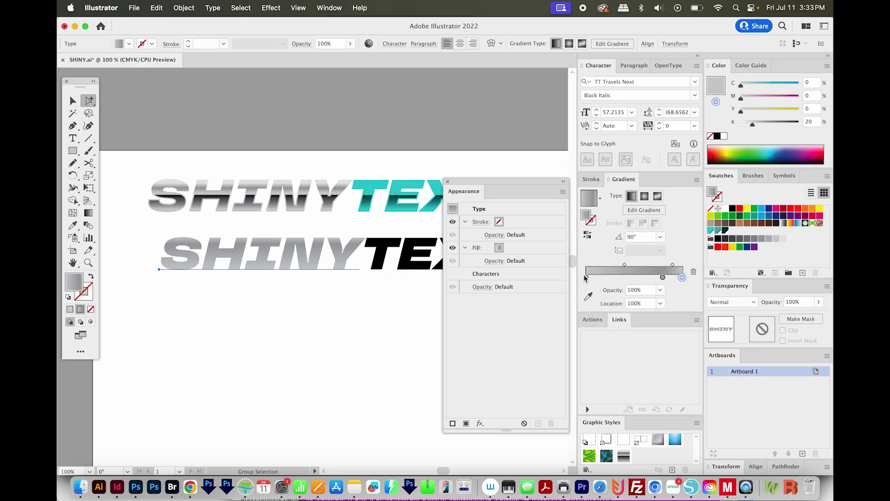
{"action": "left_click_drag", "start_coordinate": [586, 278], "coordinate": [653, 278]}
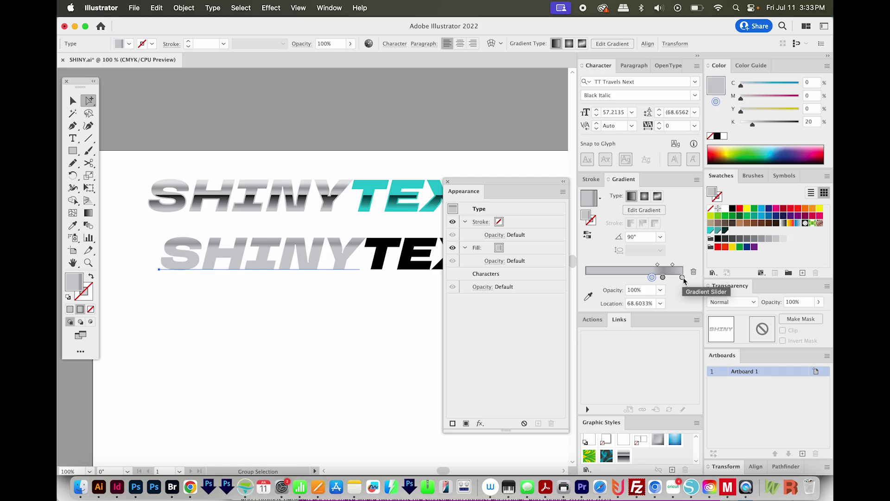
{"action": "left_click_drag", "start_coordinate": [682, 277], "coordinate": [660, 279]}
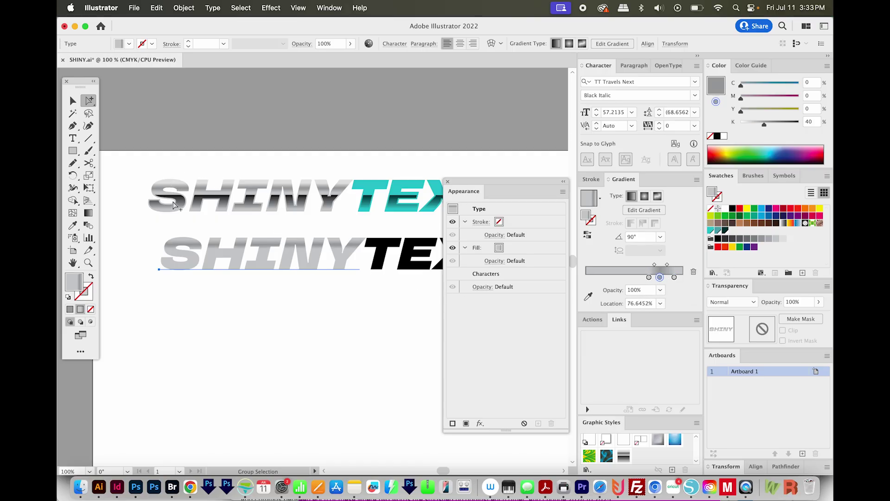
Duplicate the lower SHINY's gradient fill so a copy sits above the original.
{"action": "key", "text": "z"}
{"action": "left_click_drag", "start_coordinate": [213, 171], "coordinate": [113, 238]}
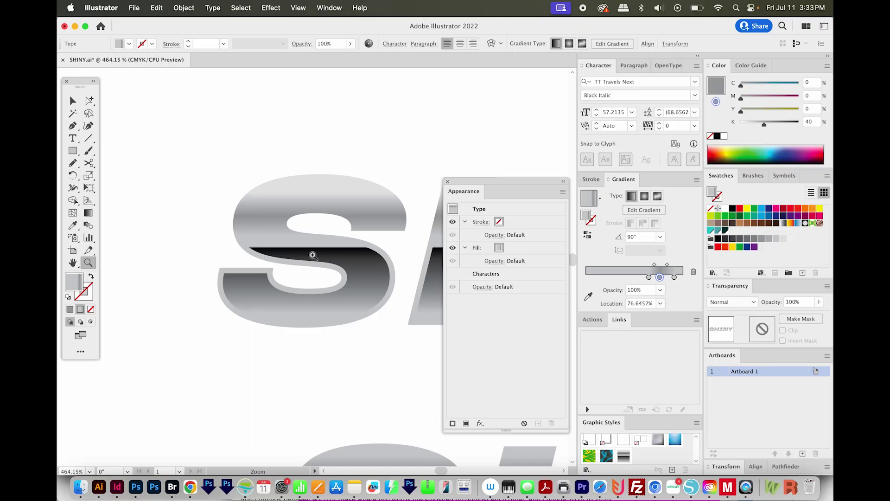
{"action": "key", "text": "super+0"}
{"action": "key", "text": "v"}
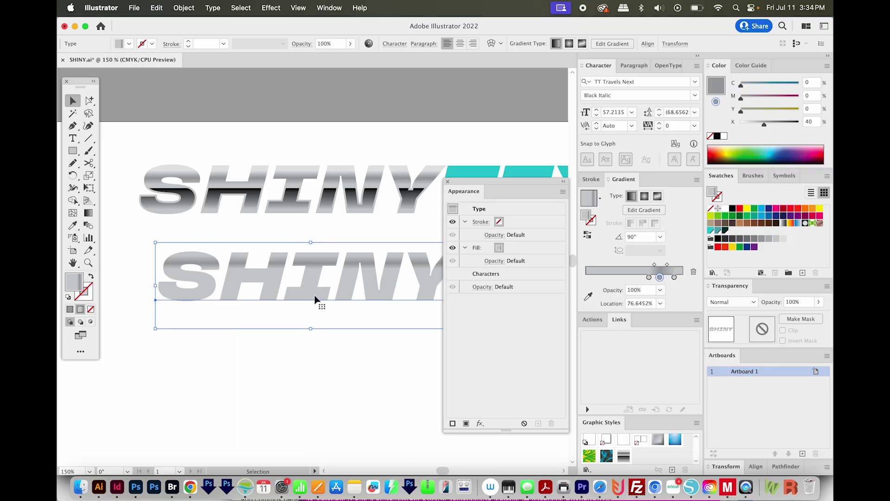
{"action": "left_click_drag", "start_coordinate": [510, 251], "coordinate": [539, 426]}
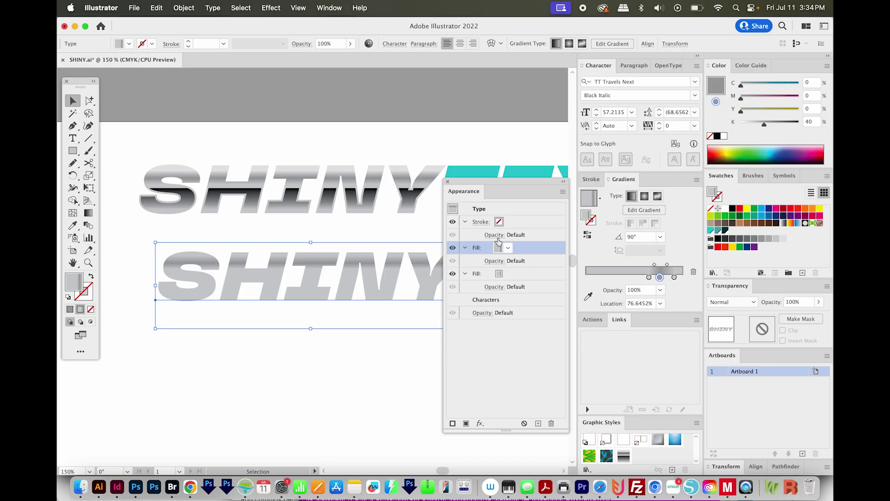
Make the top fill's middle stop solid black and move the other stops close beside it.
{"action": "mouse_move", "coordinate": [649, 278]}
{"action": "left_mouse_down"}
{"action": "mouse_move", "coordinate": [587, 278]}
{"action": "mouse_move", "coordinate": [659, 278]}
{"action": "mouse_move", "coordinate": [640, 279]}
{"action": "left_mouse_up"}
{"action": "key", "text": "g"}
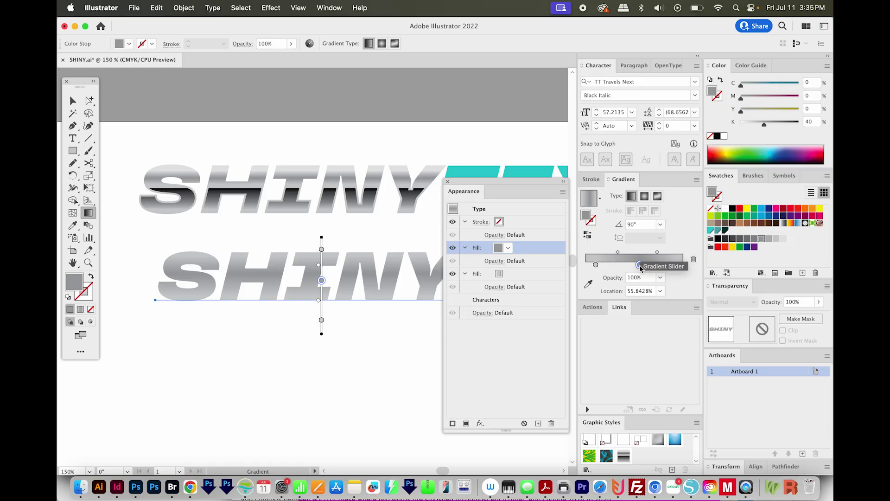
{"action": "double_click", "coordinate": [640, 267]}
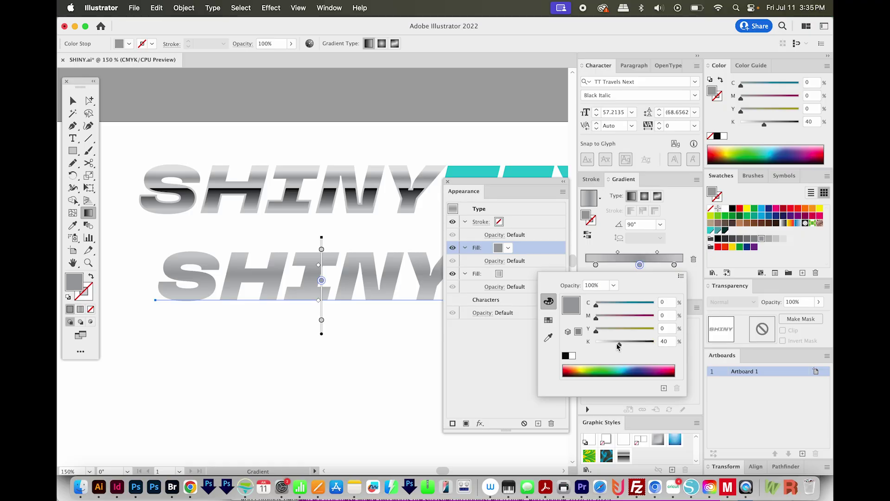
{"action": "left_click_drag", "start_coordinate": [619, 343], "coordinate": [654, 343]}
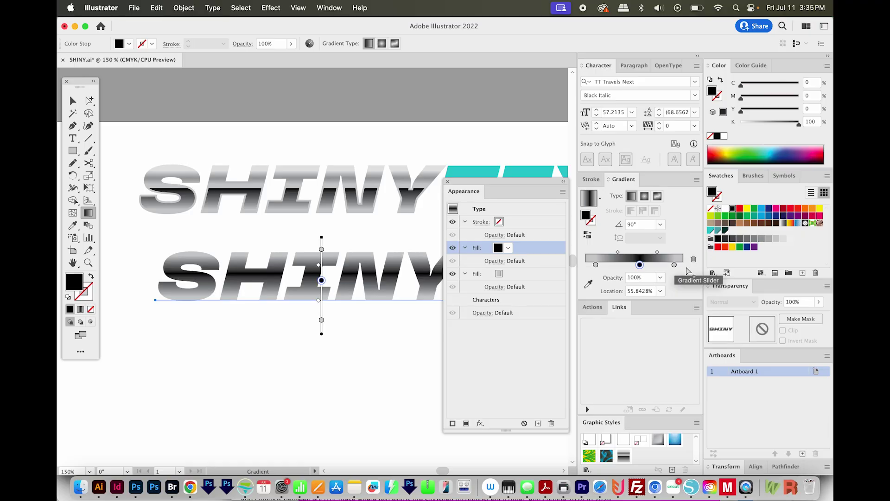
{"action": "left_click_drag", "start_coordinate": [675, 268], "coordinate": [640, 271]}
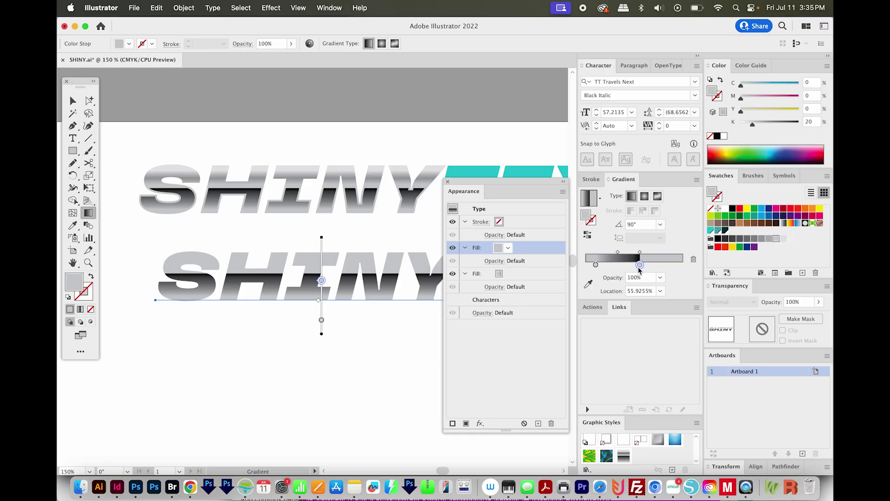
Set the light stop's opacity to 0% so the dark overlay fades to transparent.
{"action": "key", "text": "z"}
{"action": "left_click_drag", "start_coordinate": [397, 258], "coordinate": [425, 238]}
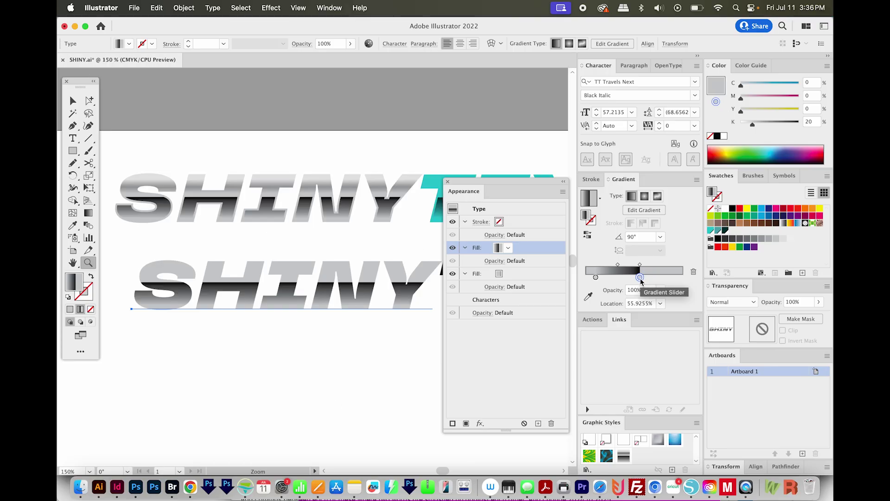
{"action": "double_click", "coordinate": [634, 290]}
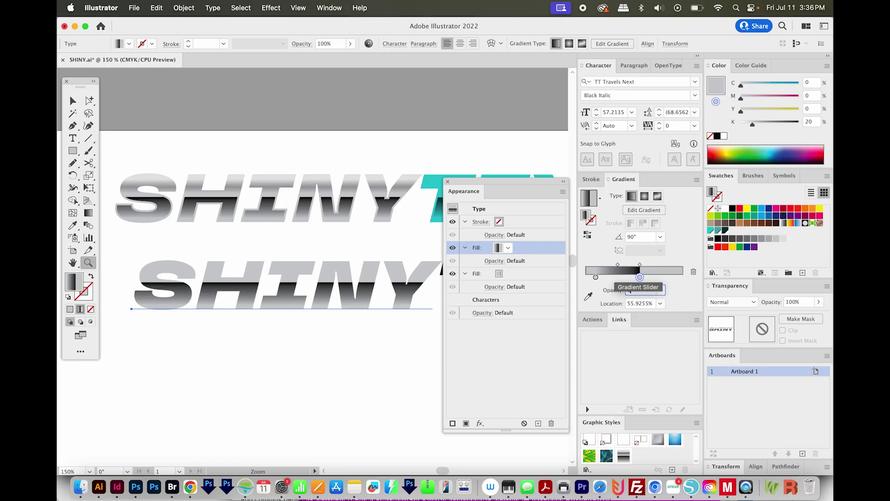
{"action": "type", "text": "0"}
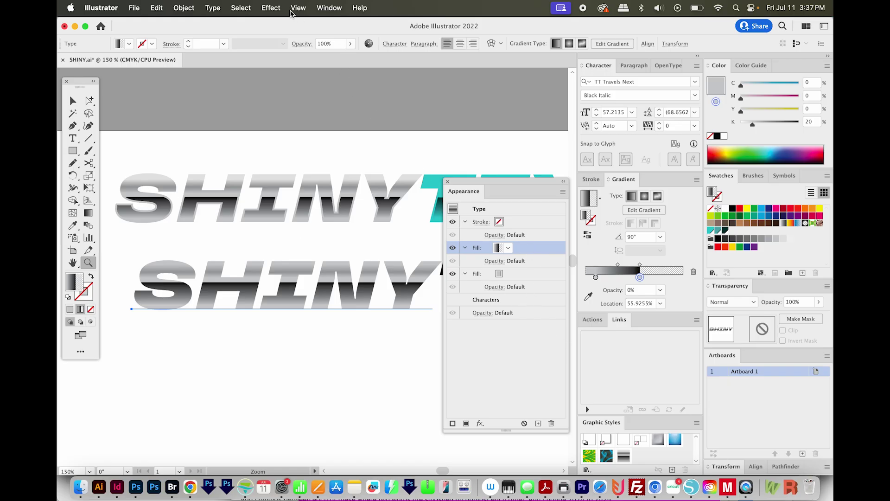
{"action": "left_click", "coordinate": [271, 8]}
Apply a -1.5 pt Offset Path effect with Miter joins to the top overlay fill.
{"action": "mouse_move", "coordinate": [334, 129]}
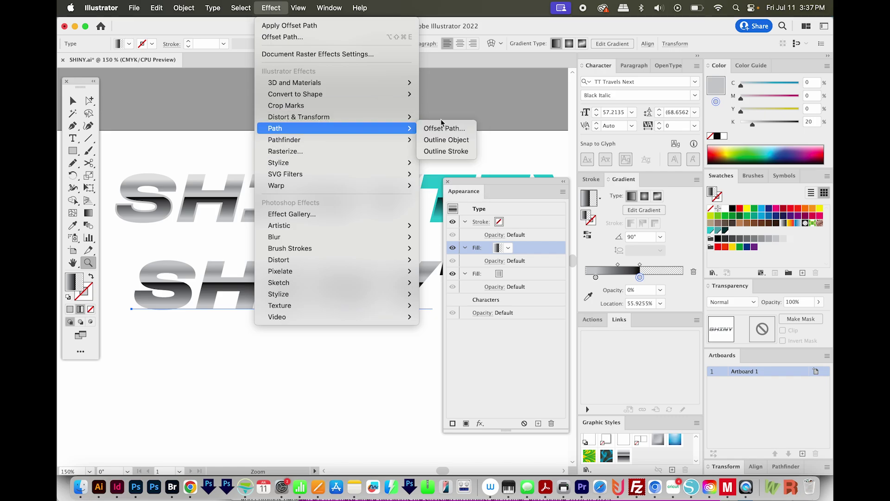
{"action": "left_click", "coordinate": [446, 128]}
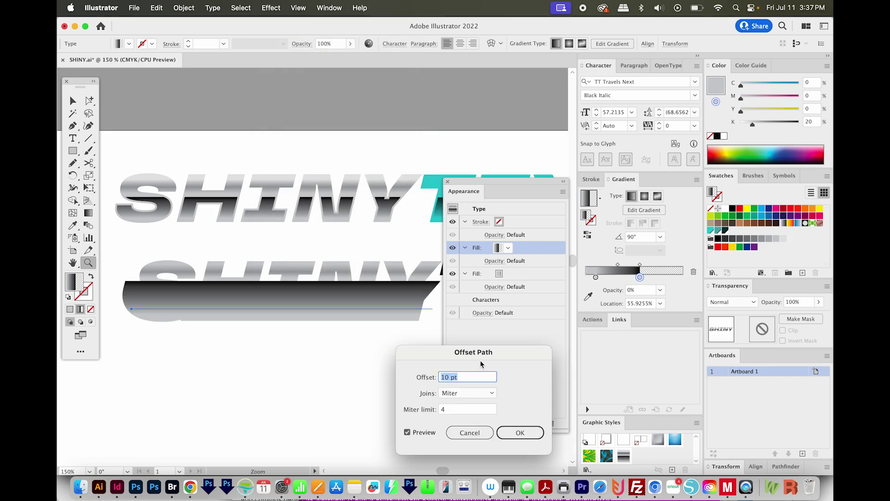
{"action": "type", "text": "-1"}
{"action": "key", "text": "Tab"}
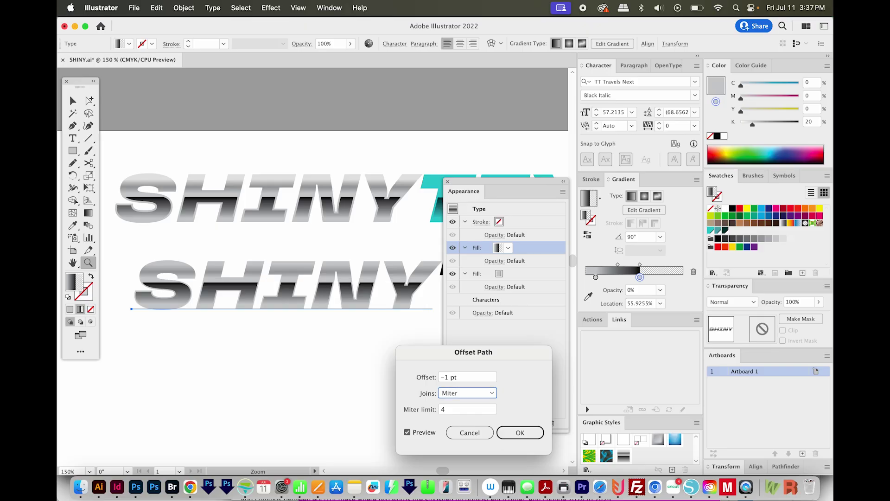
{"action": "key", "text": "shift+Tab"}
{"action": "type", "text": "-1"}
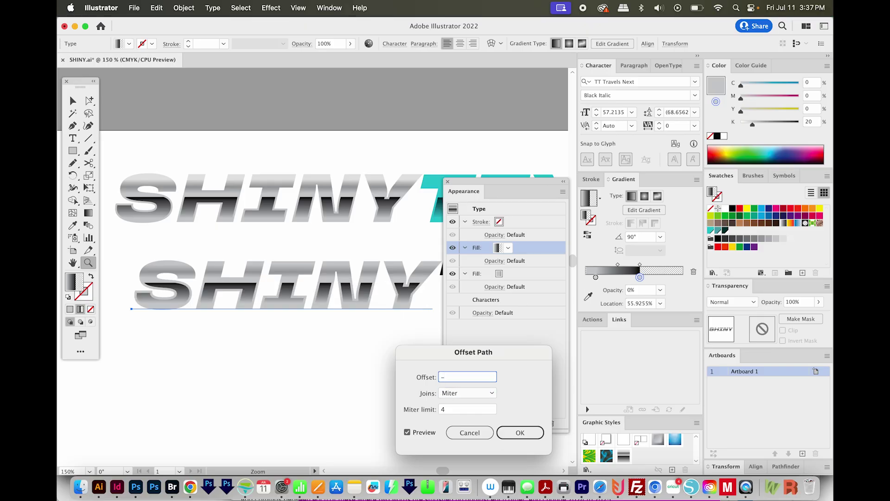
{"action": "key", "text": "Tab"}
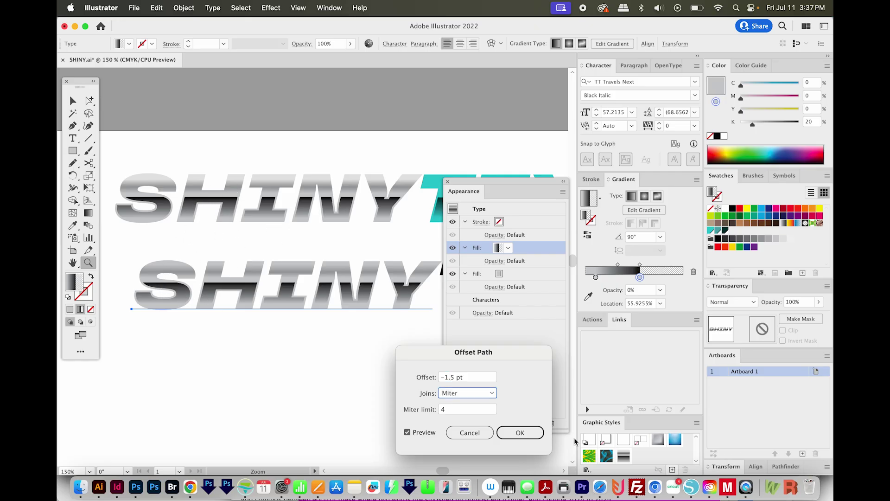
{"action": "left_click", "coordinate": [518, 435]}
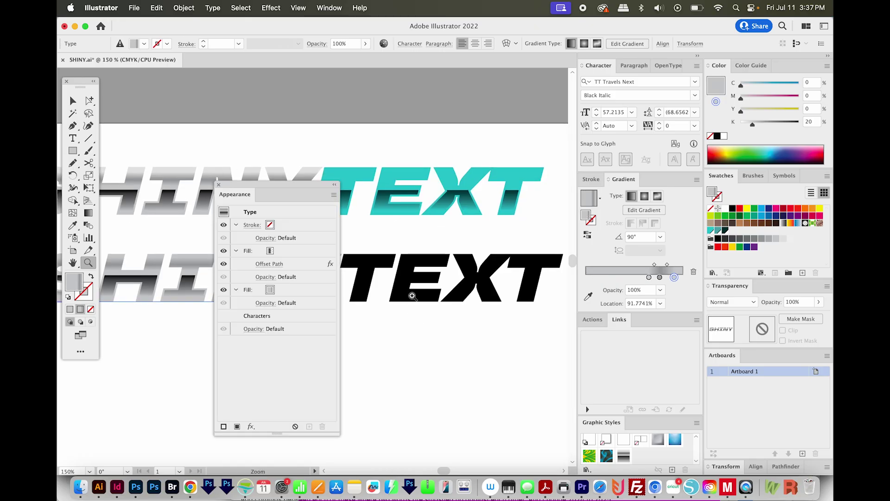
{"action": "key", "text": "super+minus"}
Save the lower SHINY's complete appearance as Graphic Style 2.
{"action": "left_click_drag", "start_coordinate": [234, 194], "coordinate": [437, 253]}
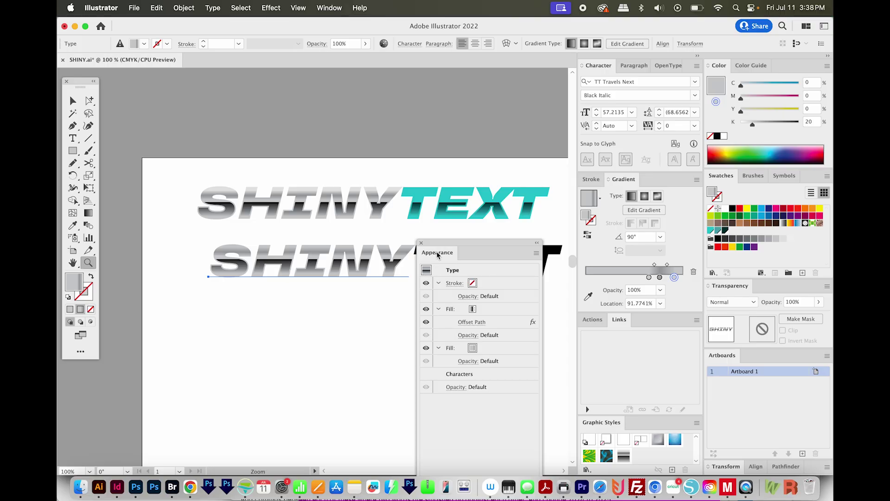
{"action": "left_click", "coordinate": [428, 273]}
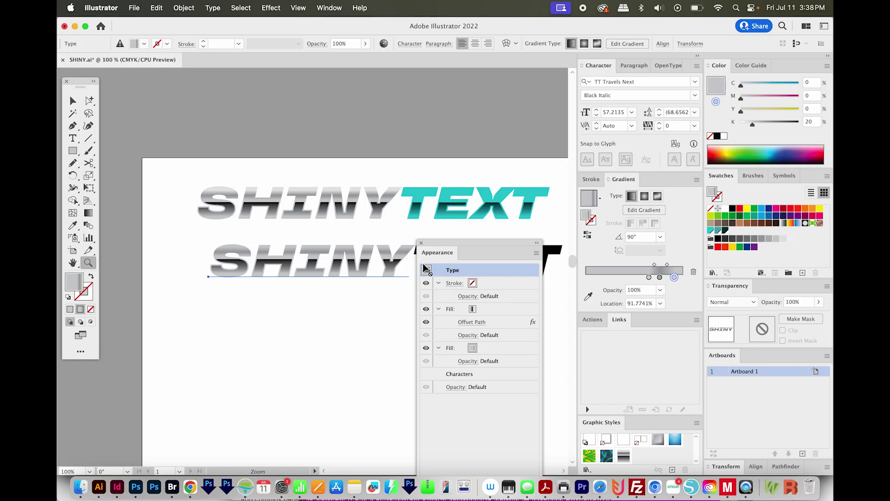
{"action": "left_click_drag", "start_coordinate": [426, 271], "coordinate": [639, 460]}
Apply Graphic Style 2 to the black TEXT word in the lower row.
{"action": "key", "text": "v"}
{"action": "key", "text": "super+shift+a"}
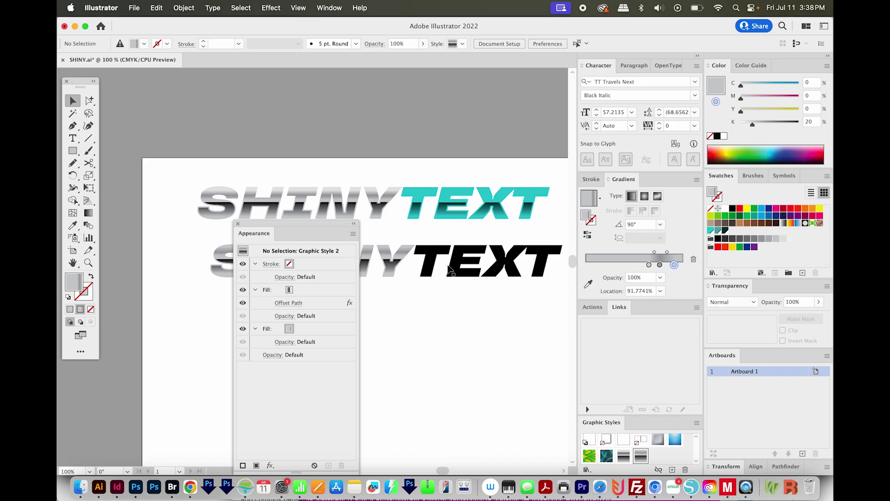
{"action": "left_click", "coordinate": [450, 270]}
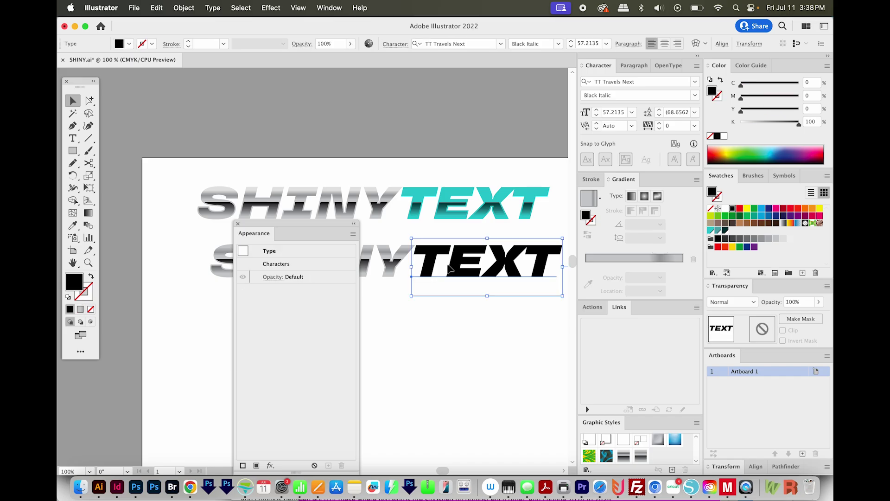
{"action": "left_click", "coordinate": [641, 456]}
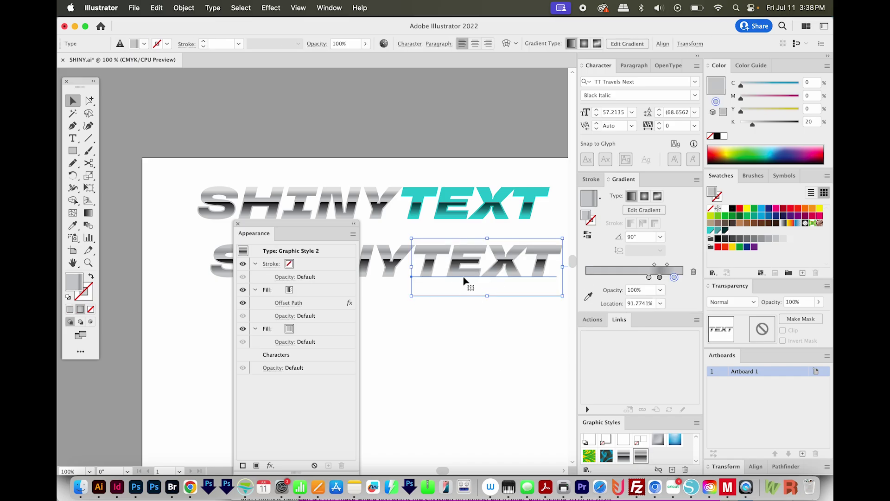
{"action": "scroll", "coordinate": [497, 290], "scroll_direction": "right", "scroll_amount": 2}
{"action": "left_click_drag", "start_coordinate": [286, 228], "coordinate": [255, 207]}
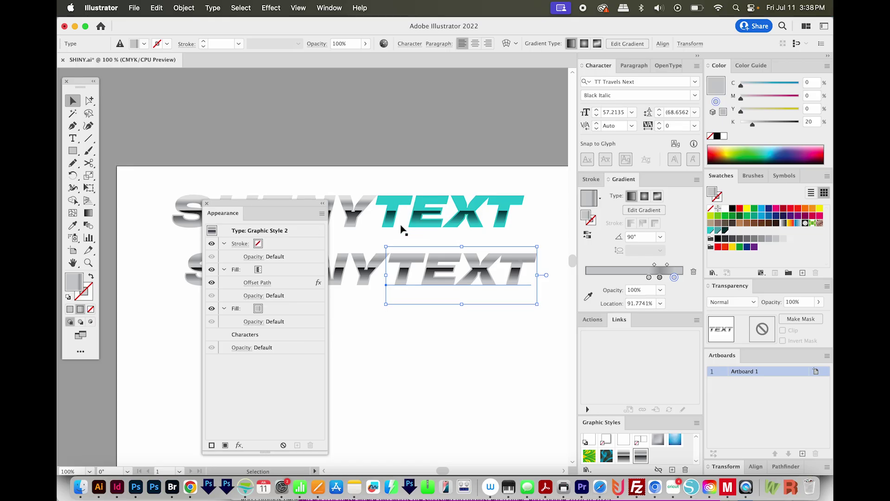
Recolour the base fill's middle gradient stop to blue by adding cyan and removing black.
{"action": "left_click", "coordinate": [278, 308]}
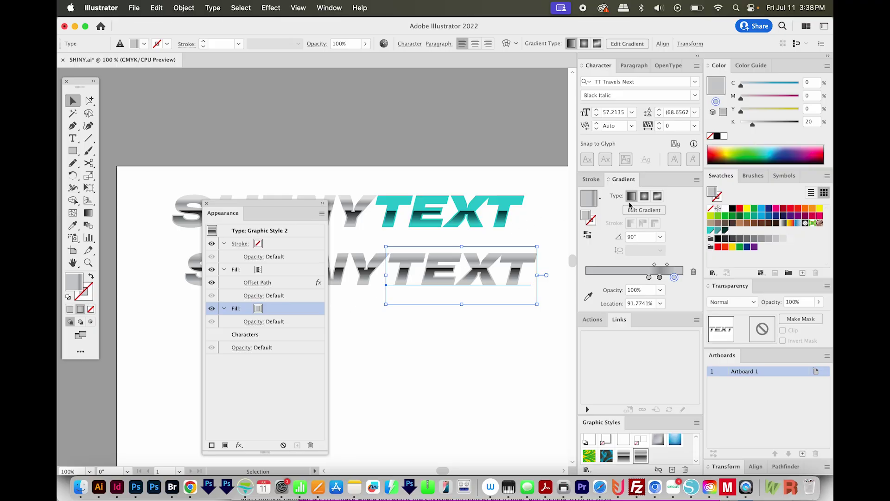
{"action": "left_click", "coordinate": [643, 211]}
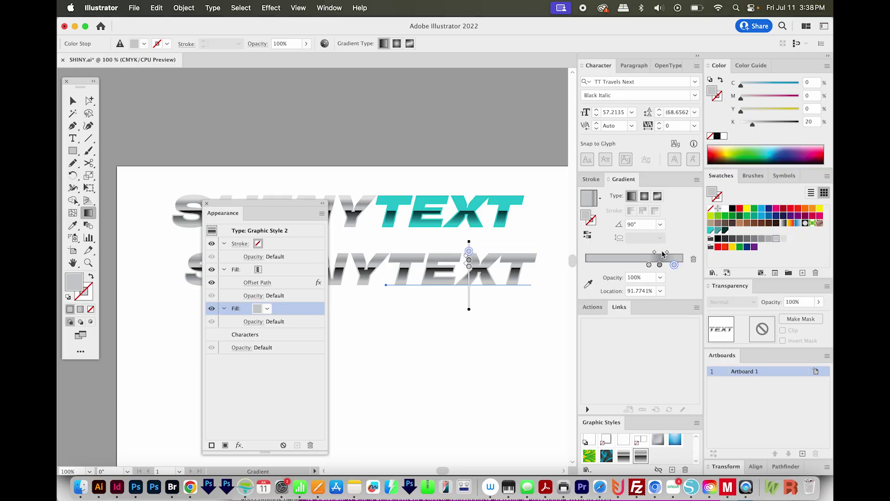
{"action": "left_click", "coordinate": [649, 265]}
{"action": "double_click", "coordinate": [649, 265]}
{"action": "left_click_drag", "start_coordinate": [596, 305], "coordinate": [619, 307]}
{"action": "left_click_drag", "start_coordinate": [608, 344], "coordinate": [620, 367]}
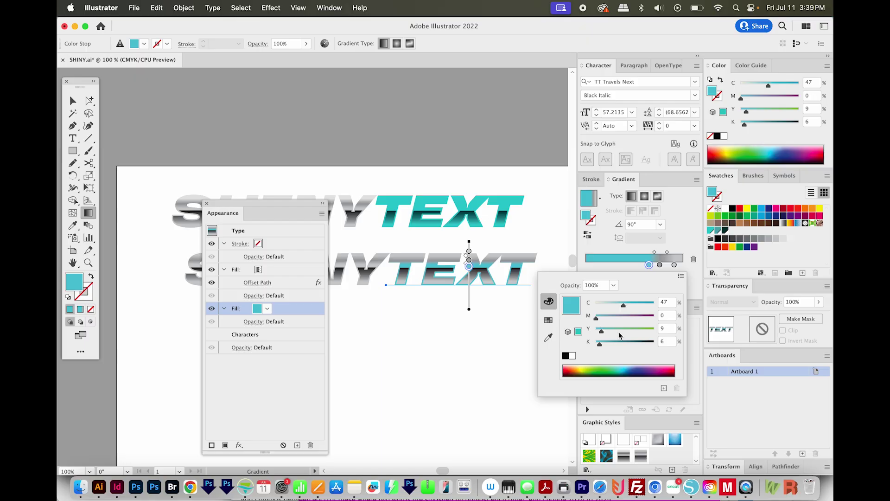
{"action": "left_click", "coordinate": [671, 269]}
Move that stop right, delete the rightmost stop, and add a teal stop at C57 Y15 K14.
{"action": "left_click_drag", "start_coordinate": [650, 267], "coordinate": [669, 269]}
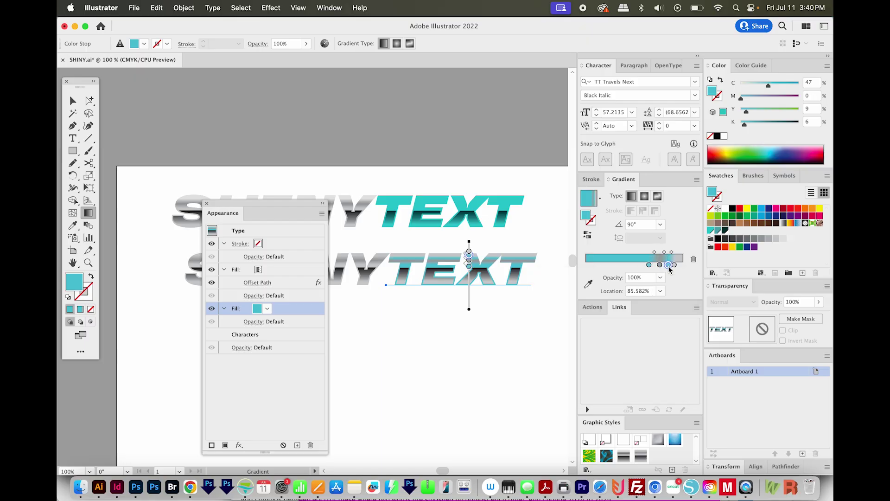
{"action": "left_click_drag", "start_coordinate": [675, 267], "coordinate": [664, 284]}
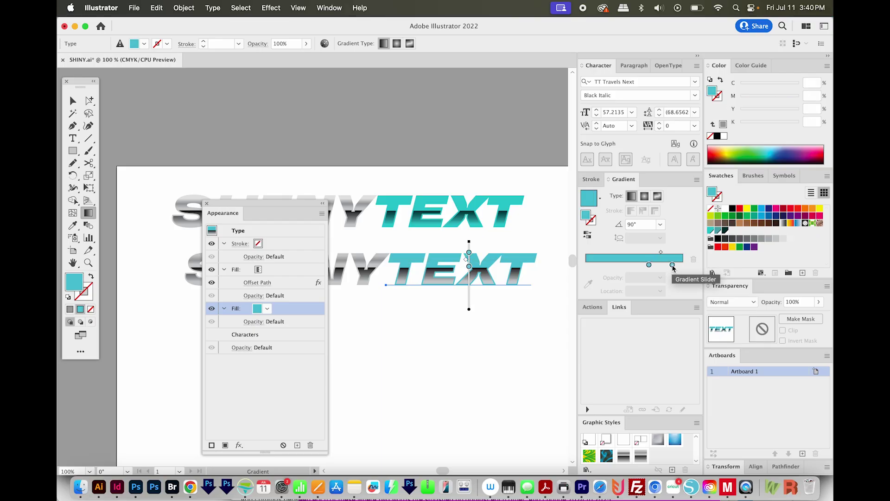
{"action": "left_click", "coordinate": [662, 265]}
{"action": "double_click", "coordinate": [661, 265]}
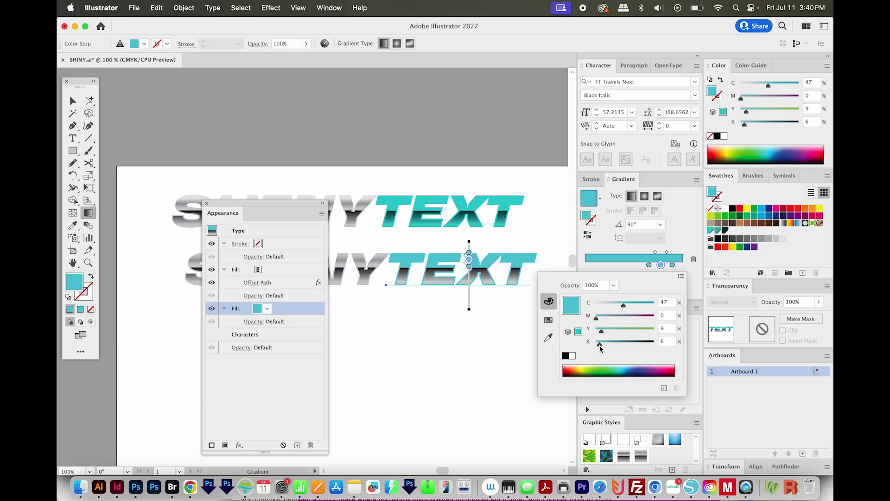
{"action": "left_click_drag", "start_coordinate": [600, 344], "coordinate": [604, 344]}
{"action": "left_click_drag", "start_coordinate": [624, 305], "coordinate": [607, 333]}
{"action": "left_click", "coordinate": [518, 319]}
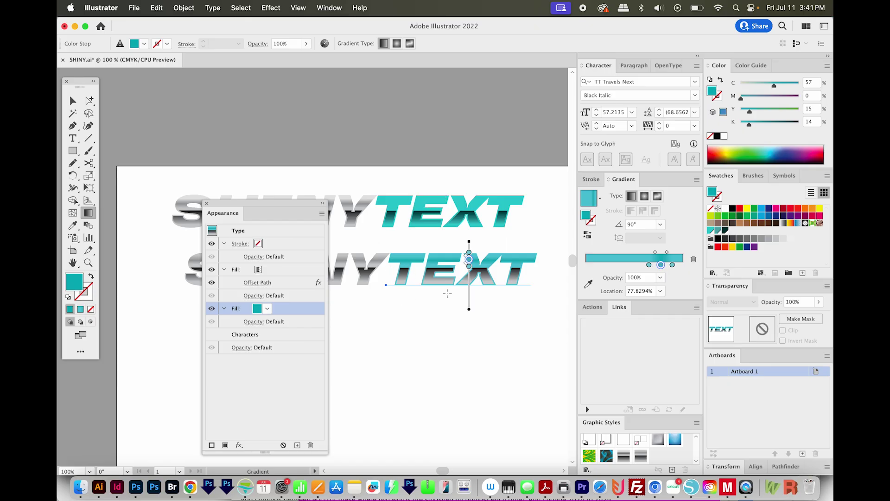
Save the selected artwork's teal colours as a new colour group.
{"action": "left_click", "coordinate": [258, 271]}
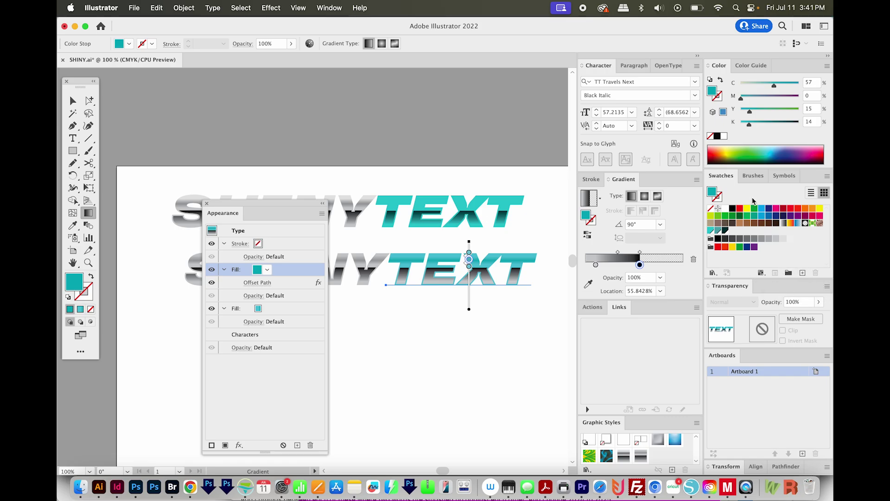
{"action": "left_click", "coordinate": [789, 273]}
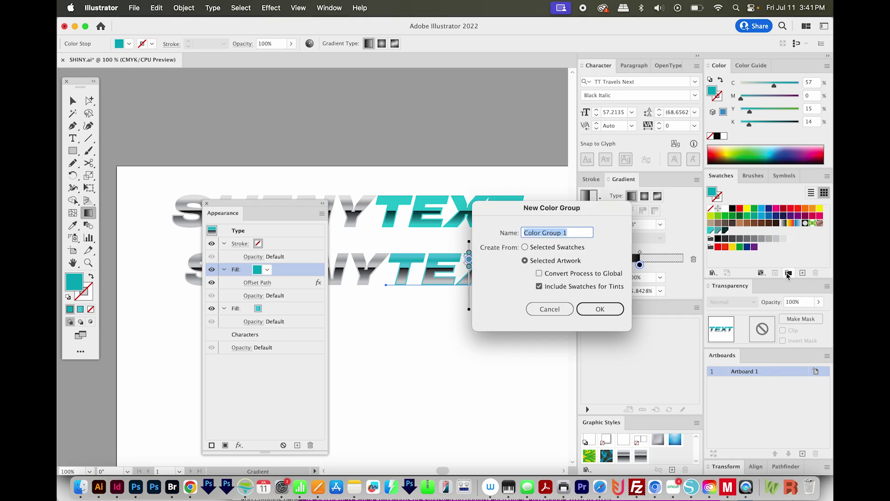
{"action": "left_click", "coordinate": [600, 309]}
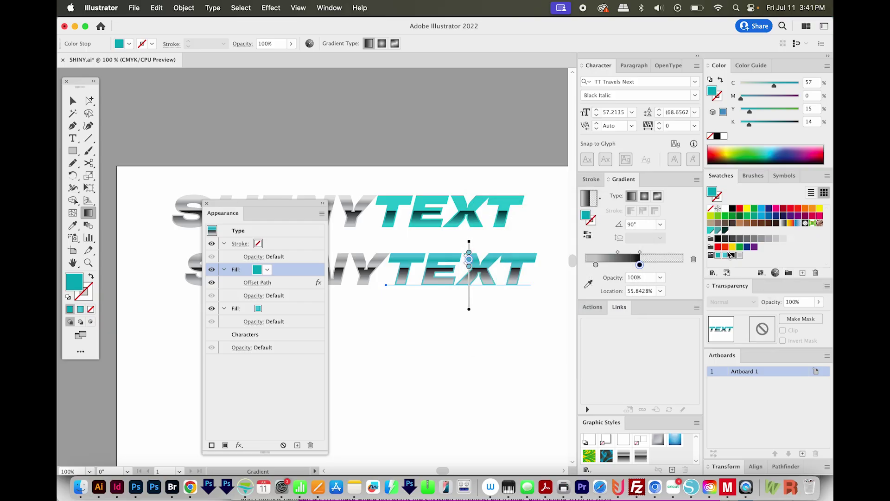
Set the top fill's right stop to deep teal at K 76 and its left stop to light teal.
{"action": "double_click", "coordinate": [639, 265]}
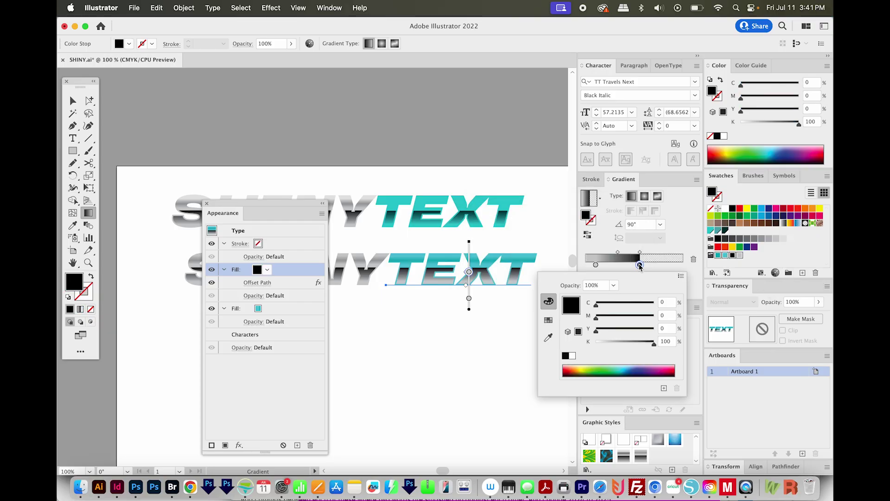
{"action": "left_click", "coordinate": [548, 319]}
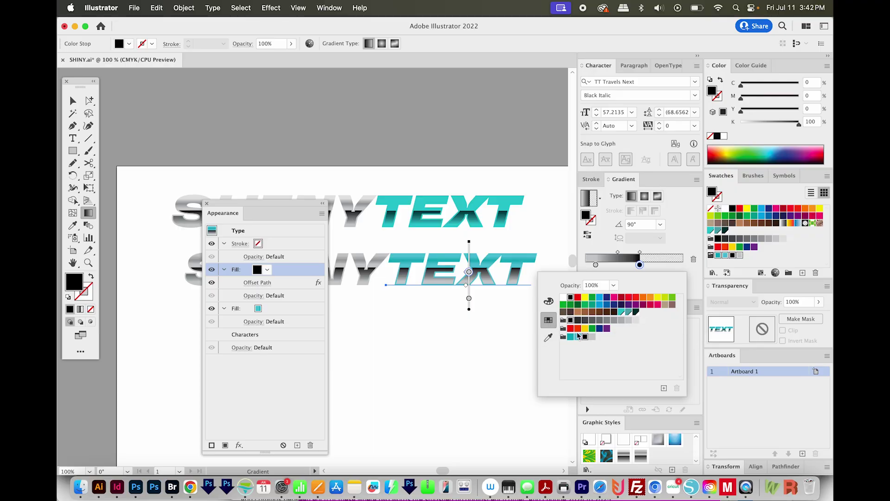
{"action": "left_click", "coordinate": [571, 337]}
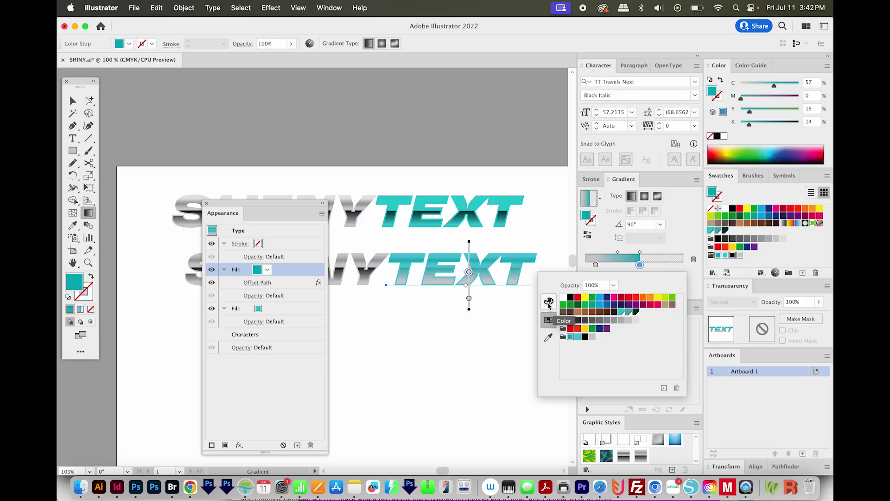
{"action": "left_click", "coordinate": [549, 305]}
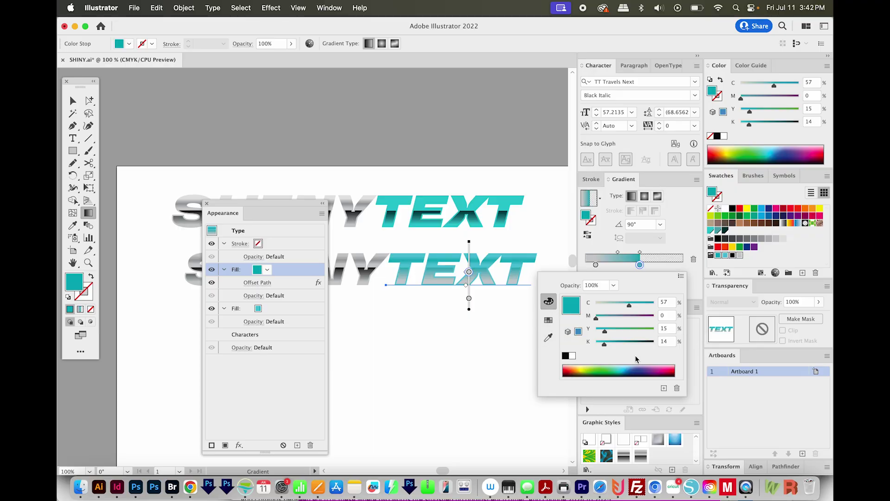
{"action": "left_click_drag", "start_coordinate": [632, 342], "coordinate": [638, 344]}
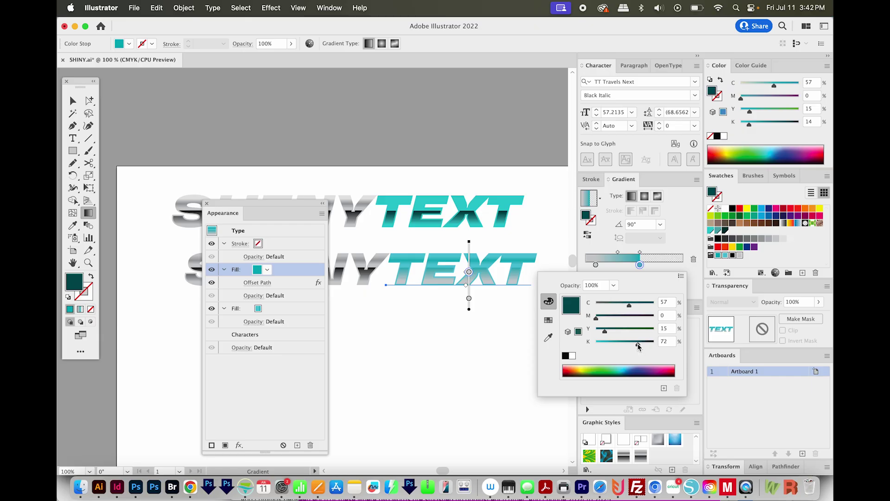
{"action": "left_click_drag", "start_coordinate": [639, 348], "coordinate": [637, 347]}
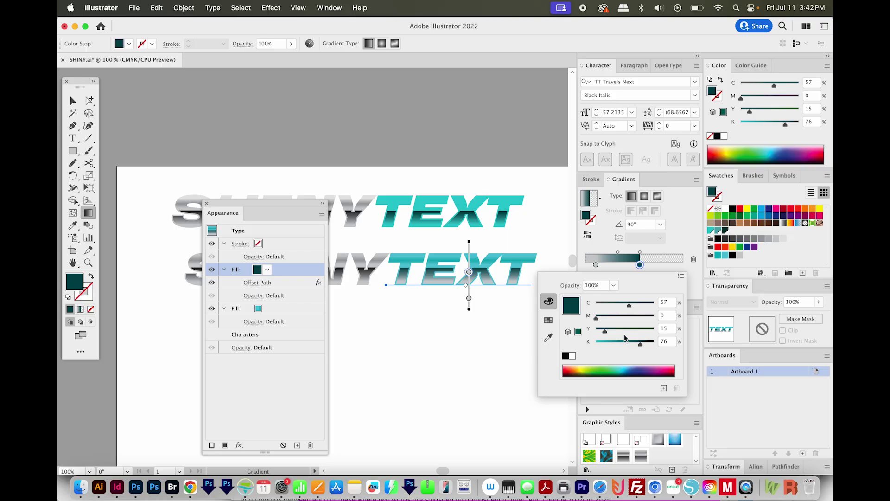
{"action": "left_click", "coordinate": [597, 268]}
{"action": "left_click", "coordinate": [596, 265]}
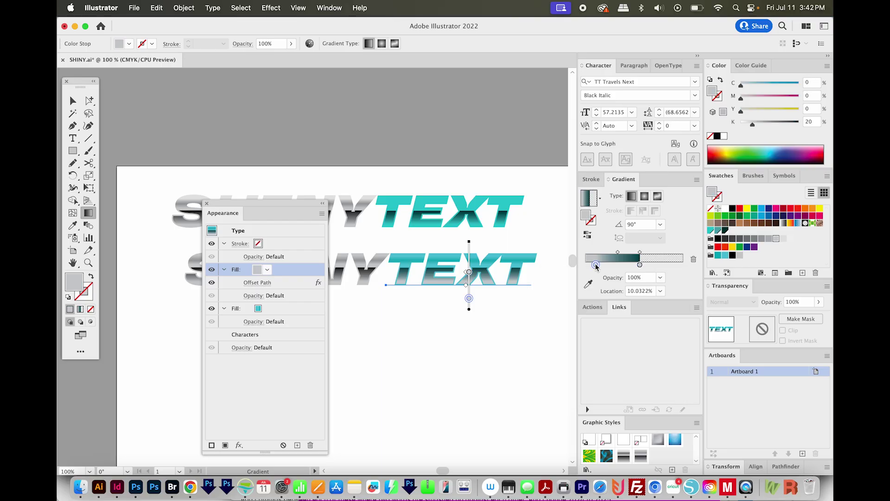
{"action": "left_click", "coordinate": [725, 256]}
Preview the lettering without panels, zooming in on the teal TEXT, then return to 100%.
{"action": "left_click", "coordinate": [334, 302]}
{"action": "key", "text": "Tab"}
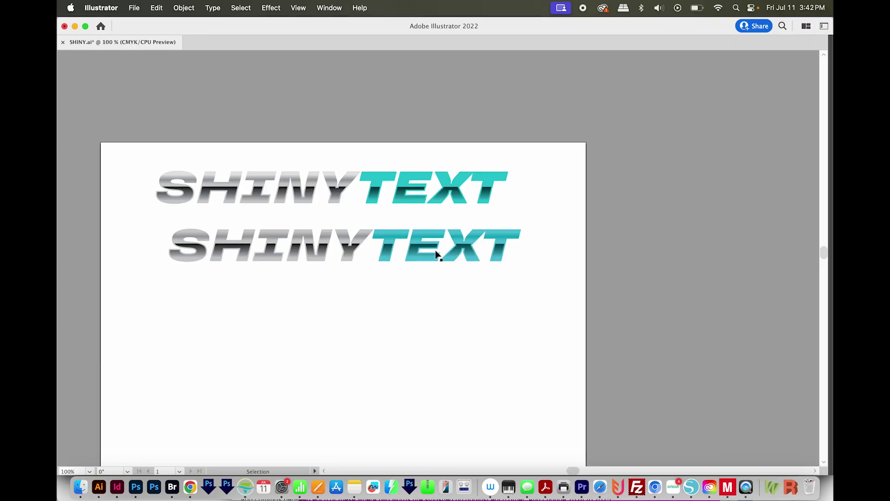
{"action": "key", "text": "z"}
{"action": "left_click_drag", "start_coordinate": [550, 163], "coordinate": [797, 160]}
{"action": "left_click_drag", "start_coordinate": [739, 145], "coordinate": [485, 308]}
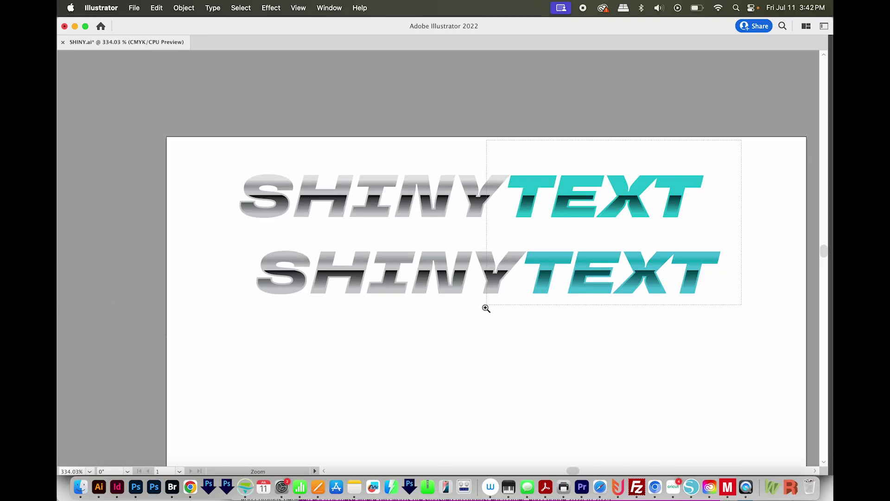
{"action": "key", "text": "super+1"}
{"action": "key", "text": "a"}
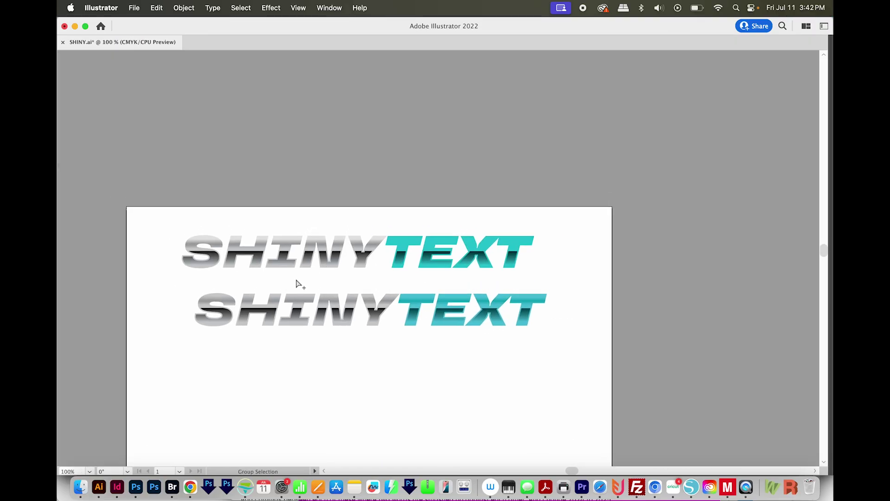
Drag the lower TEXT's teal appearance into the Graphic Styles panel as Graphic Style 3.
{"action": "key", "text": "v"}
{"action": "left_click", "coordinate": [445, 315]}
{"action": "key", "text": "Tab"}
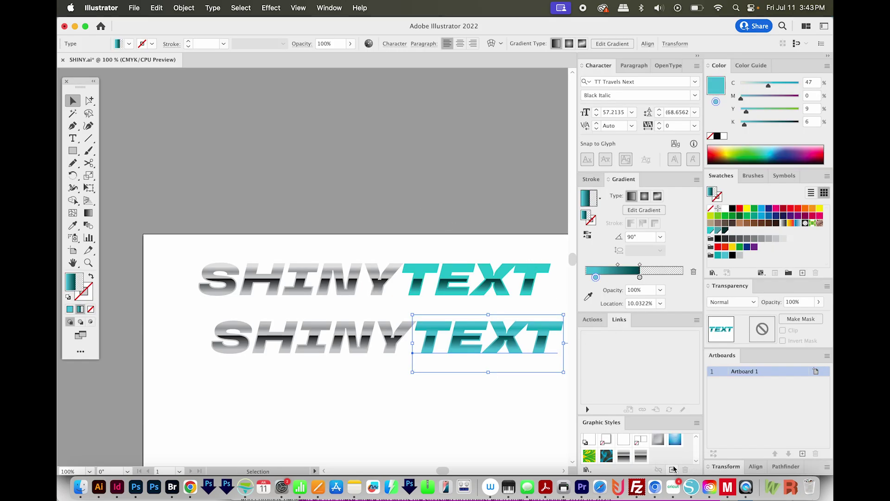
{"action": "key", "text": "shift+F6"}
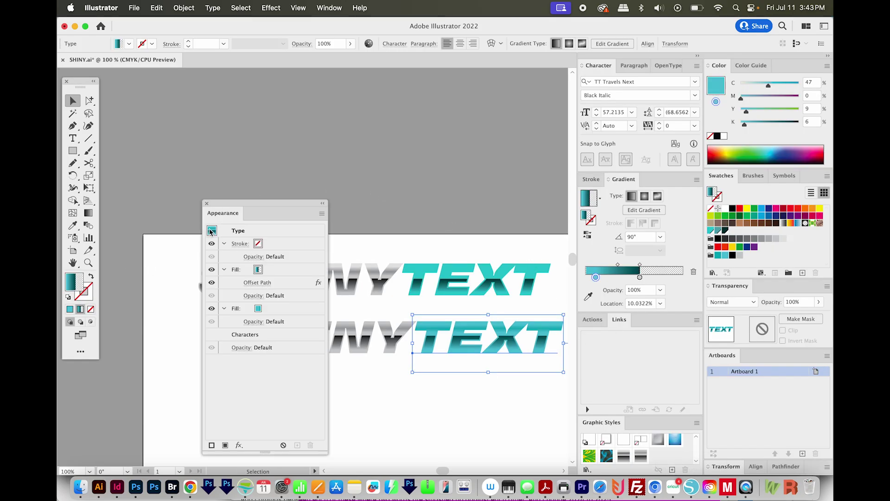
{"action": "mouse_move", "coordinate": [212, 232]}
{"action": "left_mouse_down"}
{"action": "mouse_move", "coordinate": [206, 248]}
{"action": "mouse_move", "coordinate": [657, 462]}
{"action": "left_mouse_up"}
{"action": "scroll", "coordinate": [370, 302], "scroll_direction": "down", "scroll_amount": 4}
{"action": "key", "text": "m"}
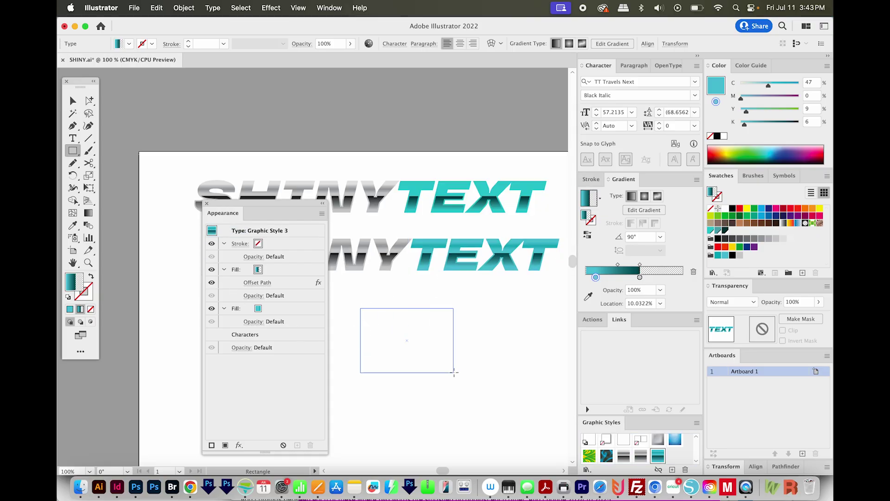